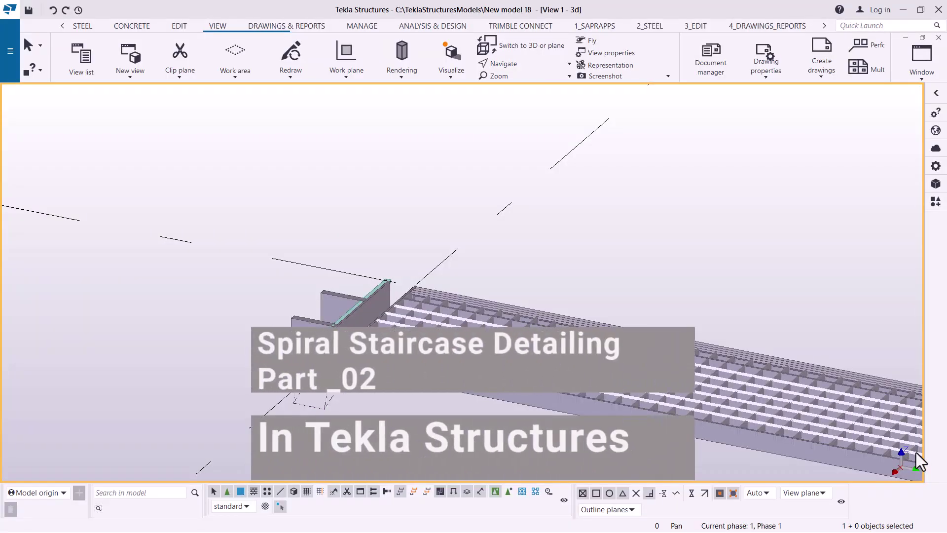
# Step: Orbit the view around the tread end, then cancel the rotation command
pyautogui.click(517, 65)
pyautogui.click(519, 82)
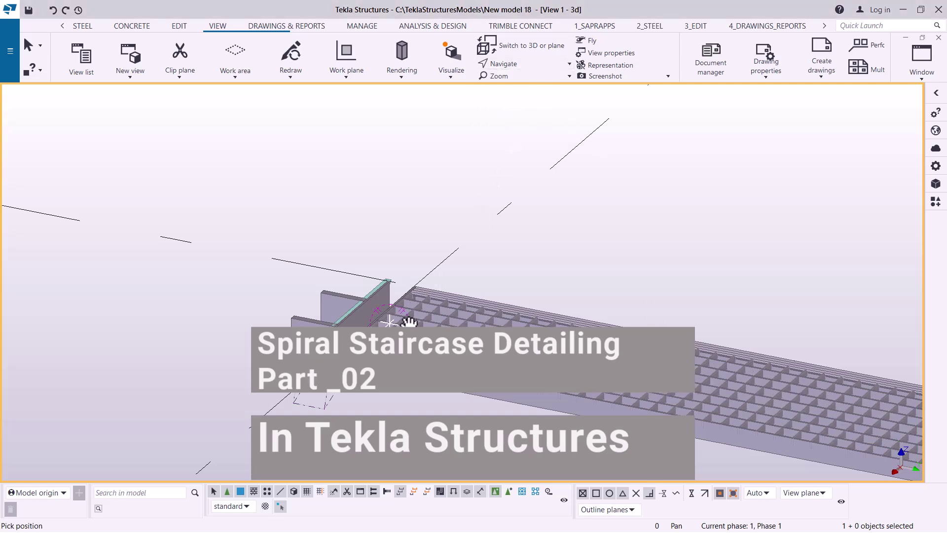
pyautogui.moveTo(389, 322); pyautogui.dragTo(390, 322)
pyautogui.scroll(5, 391, 380)
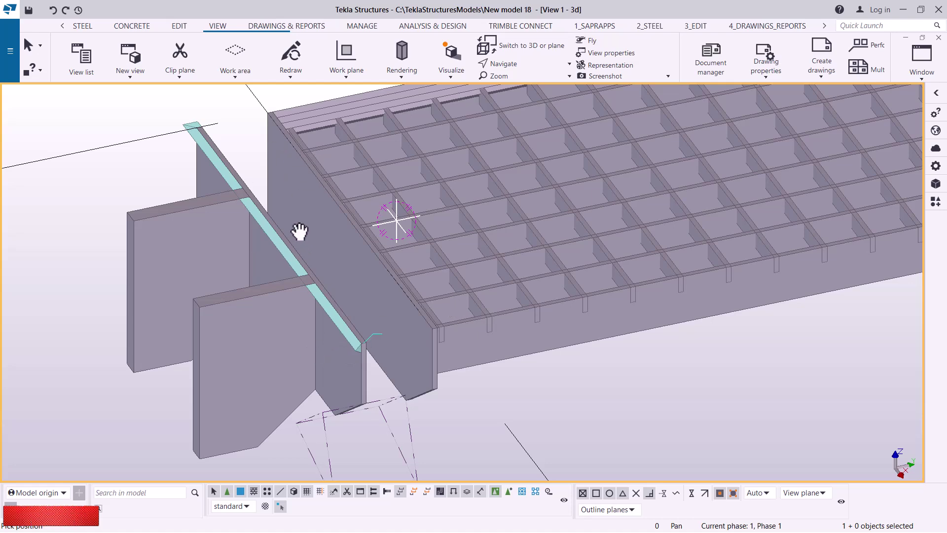
pyautogui.scroll(-5, 304, 230)
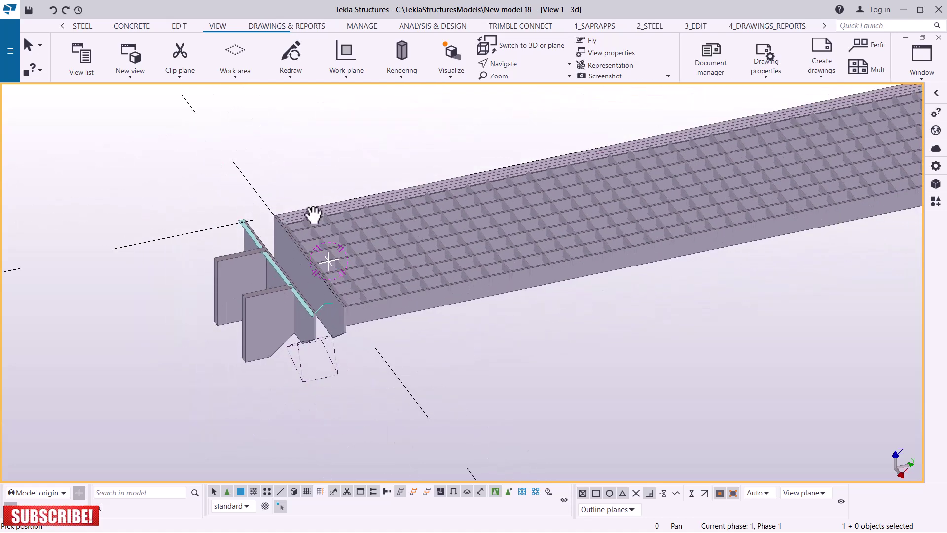
pyautogui.rightClick(326, 167)
pyautogui.click(360, 173)
pyautogui.scroll(5, 294, 296)
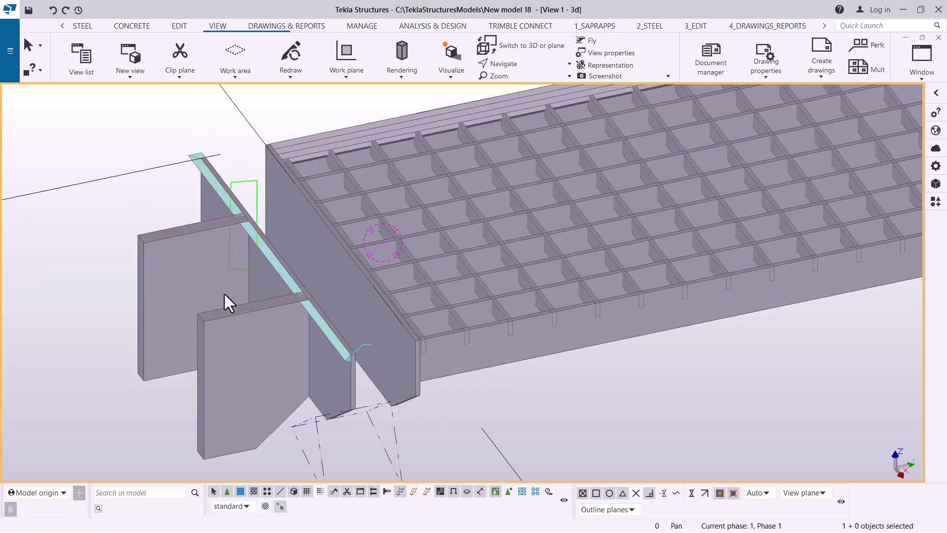
# Step: Linearly move the fin plates and flat bar 40 mm along Y against the grating end
pyautogui.click(227, 373)
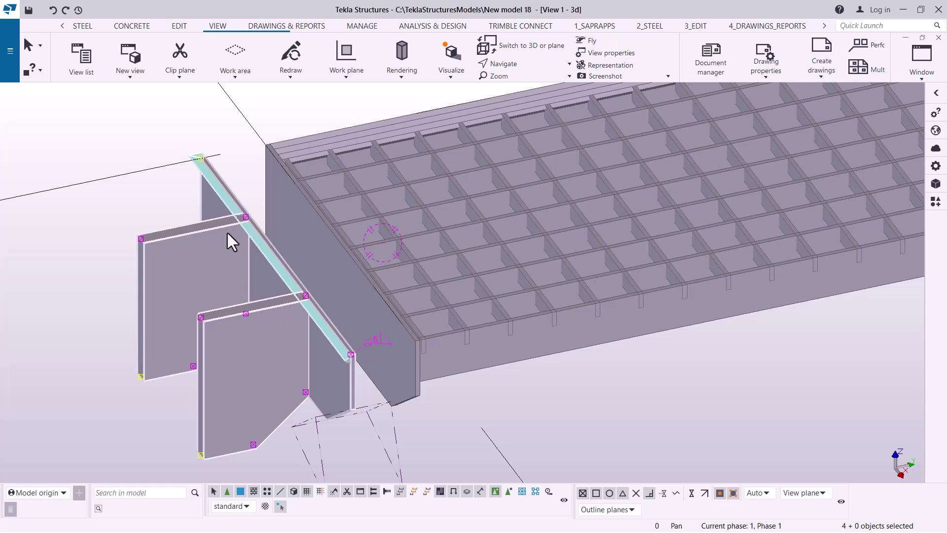
pyautogui.rightClick(221, 251)
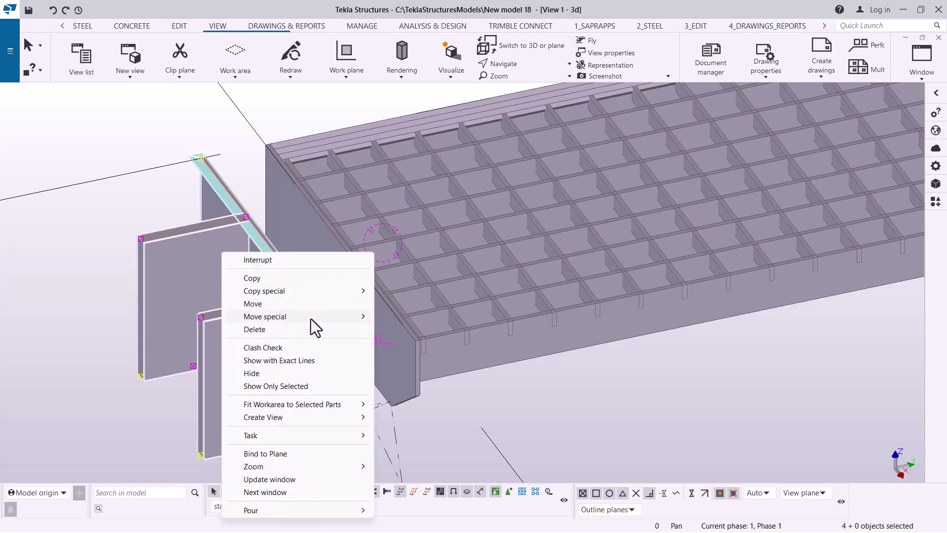
pyautogui.moveTo(325, 319)
pyautogui.click(405, 316)
pyautogui.click(368, 272)
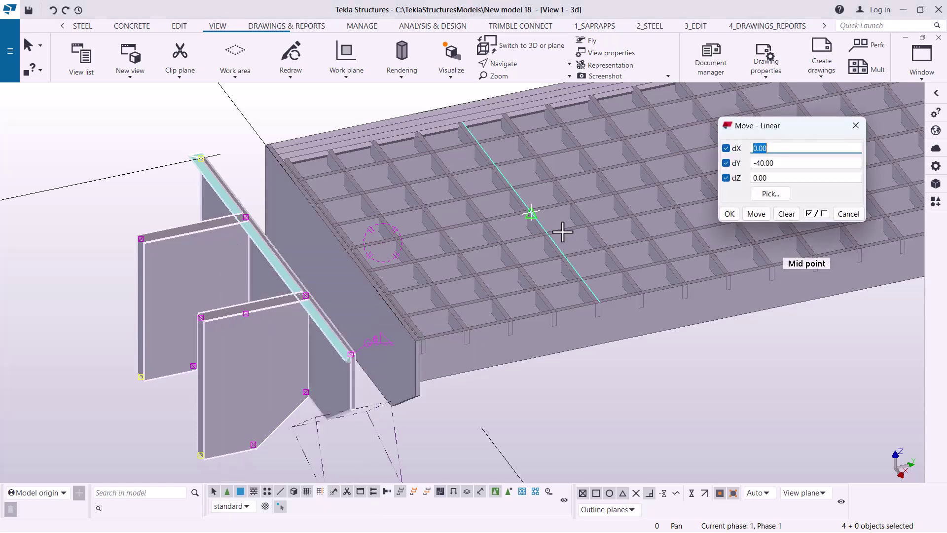
pyautogui.click(415, 340)
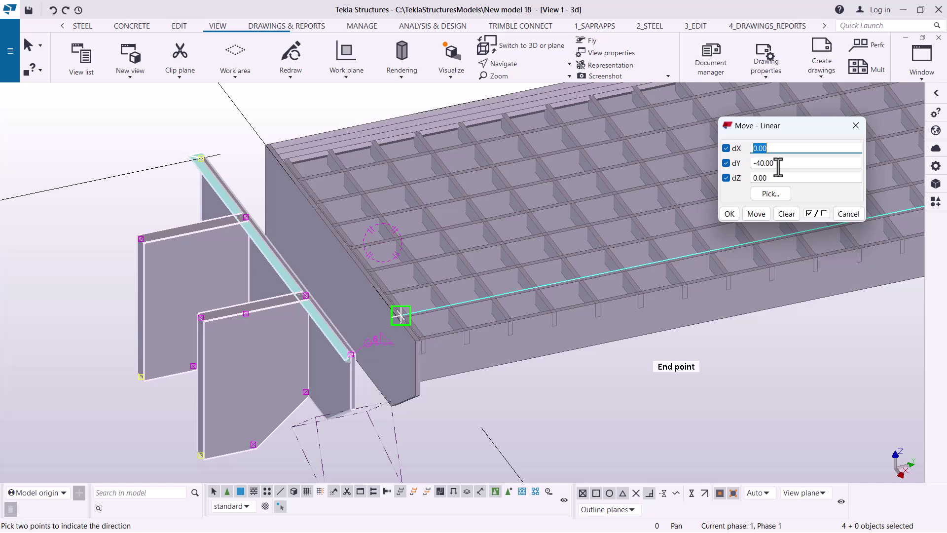
pyautogui.click(760, 163)
pyautogui.click(756, 213)
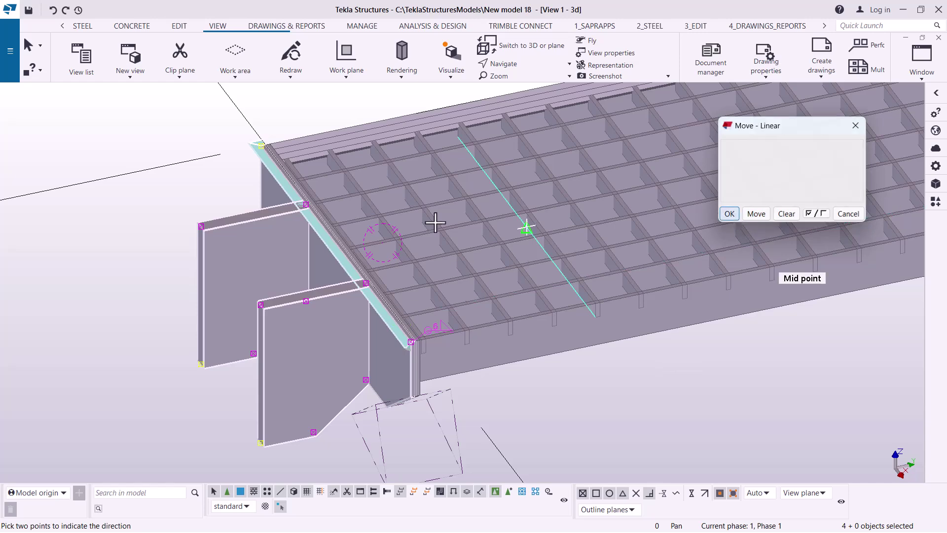
pyautogui.click(730, 214)
pyautogui.rightClick(313, 133)
pyautogui.click(312, 129)
pyautogui.click(300, 111)
pyautogui.rightClick(300, 108)
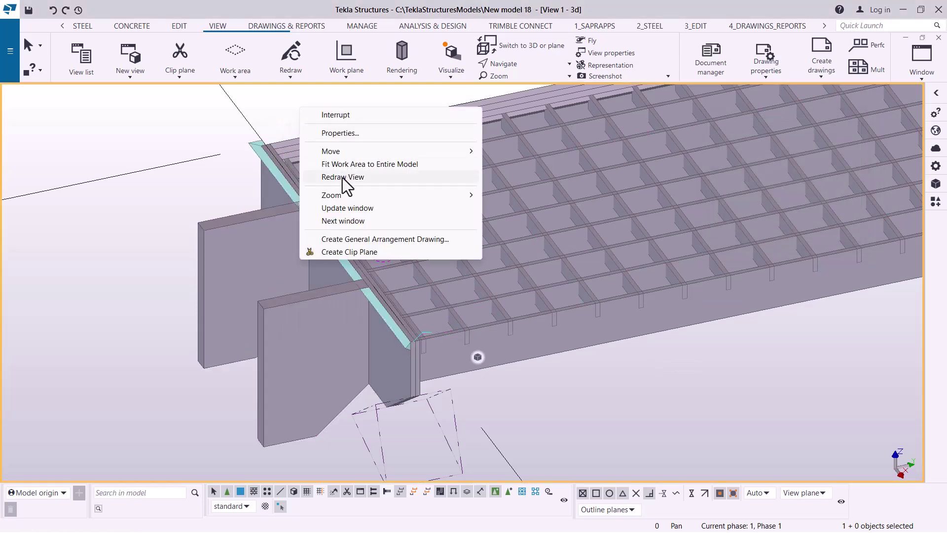
pyautogui.click(402, 178)
pyautogui.scroll(5, 412, 344)
pyautogui.scroll(5, 414, 353)
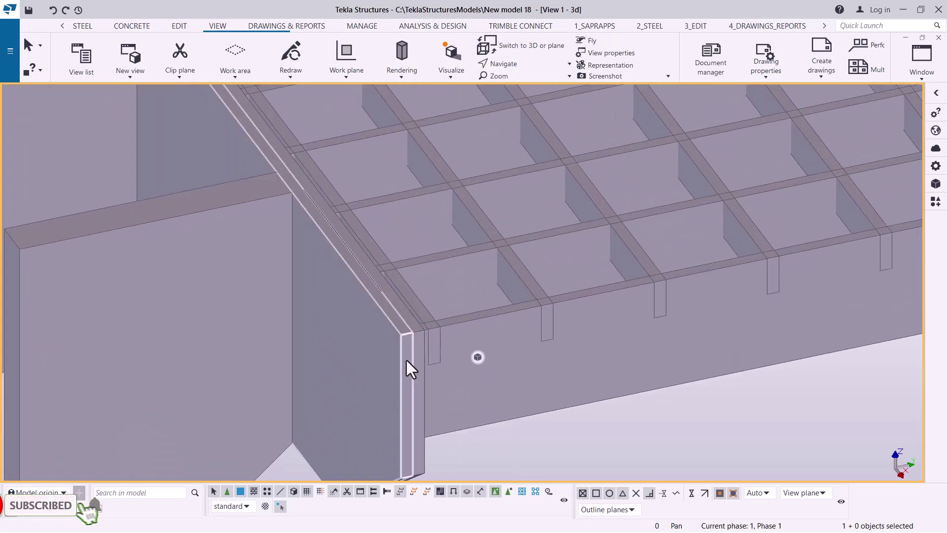
pyautogui.click(508, 65)
pyautogui.click(493, 80)
pyautogui.scroll(-3, 390, 264)
pyautogui.keyDown('ctrl'); pyautogui.moveTo(413, 270); pyautogui.dragTo(543, 342, button='middle'); pyautogui.keyUp('ctrl')
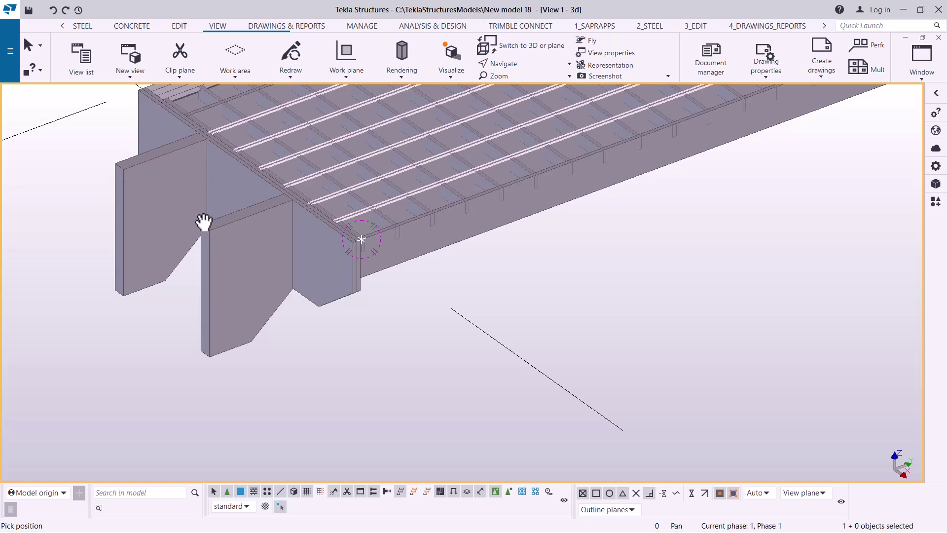
pyautogui.keyDown('ctrl'); pyautogui.moveTo(277, 192); pyautogui.dragTo(189, 186, button='middle'); pyautogui.keyUp('ctrl')
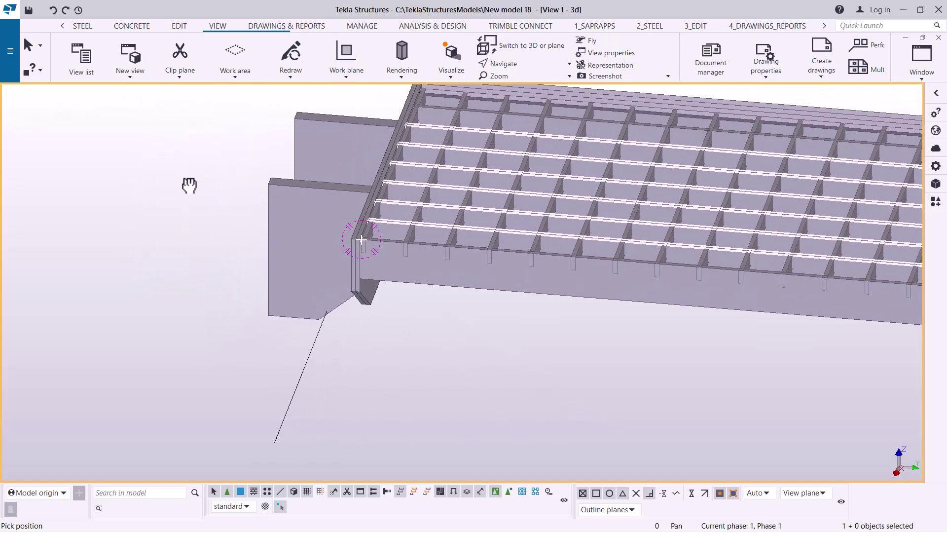
pyautogui.keyDown('ctrl'); pyautogui.moveTo(264, 355); pyautogui.dragTo(226, 274, button='middle'); pyautogui.keyUp('ctrl')
pyautogui.scroll(2, 222, 276)
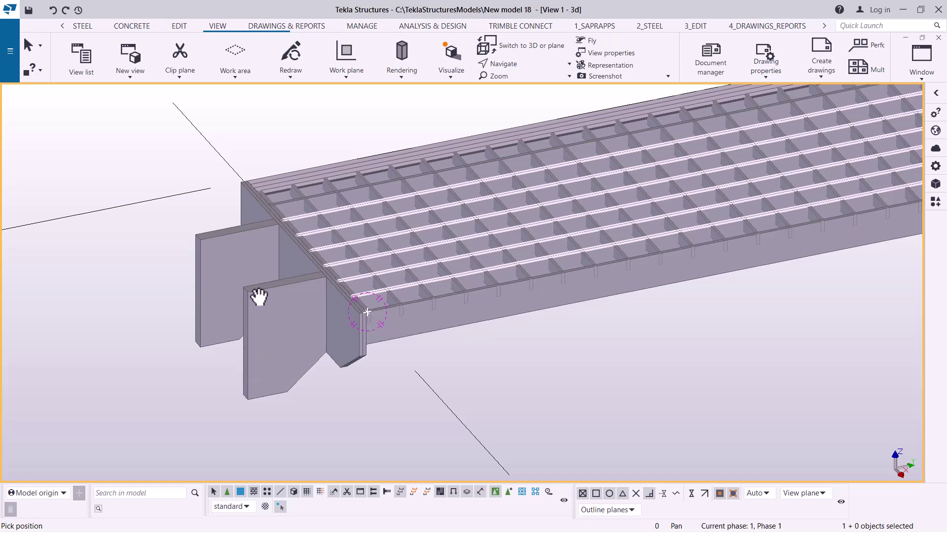
pyautogui.keyDown('ctrl'); pyautogui.moveTo(286, 281); pyautogui.dragTo(281, 258, button='middle'); pyautogui.keyUp('ctrl')
pyautogui.keyDown('ctrl'); pyautogui.moveTo(368, 262); pyautogui.dragTo(430, 253, button='middle'); pyautogui.keyUp('ctrl')
pyautogui.scroll(-2, 424, 249)
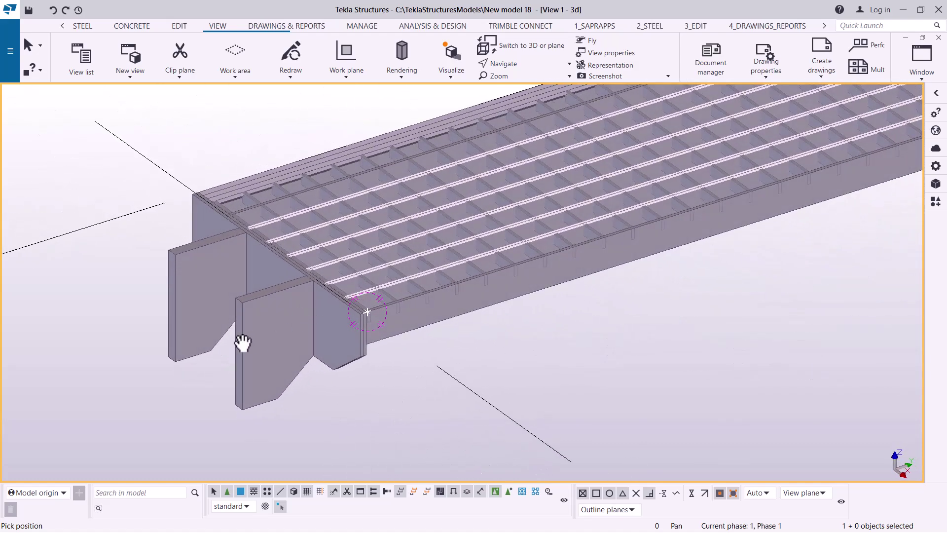
pyautogui.scroll(-3, 244, 338)
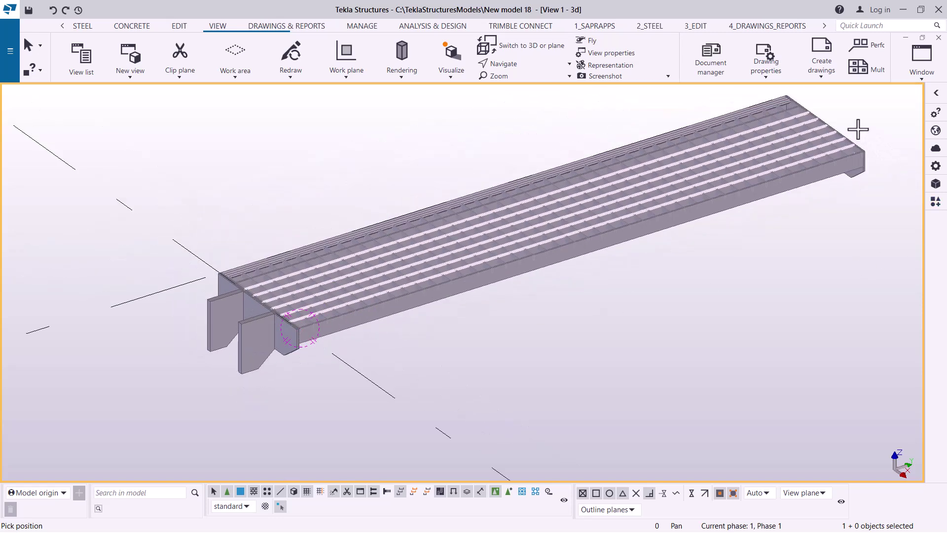
pyautogui.scroll(-2, 754, 241)
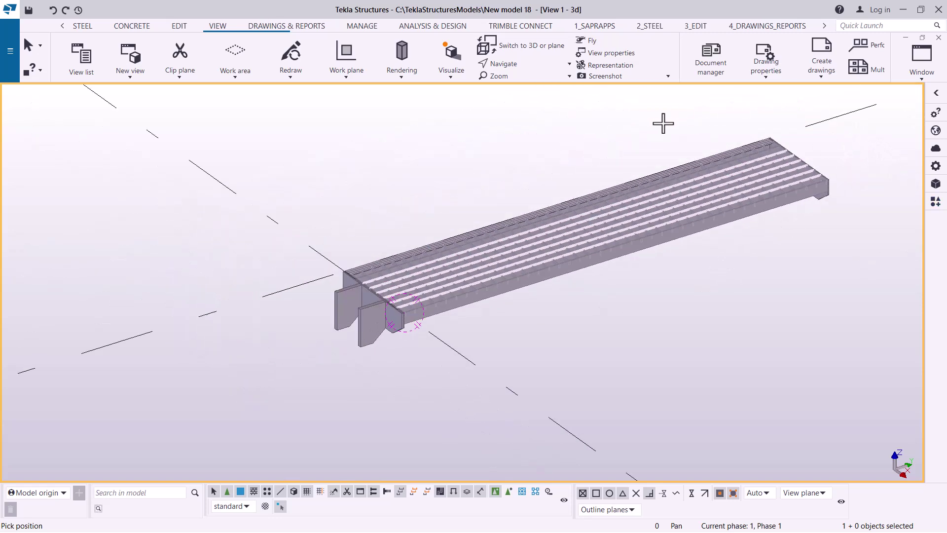
pyautogui.rightClick(678, 129)
pyautogui.click(688, 140)
pyautogui.scroll(10, 401, 309)
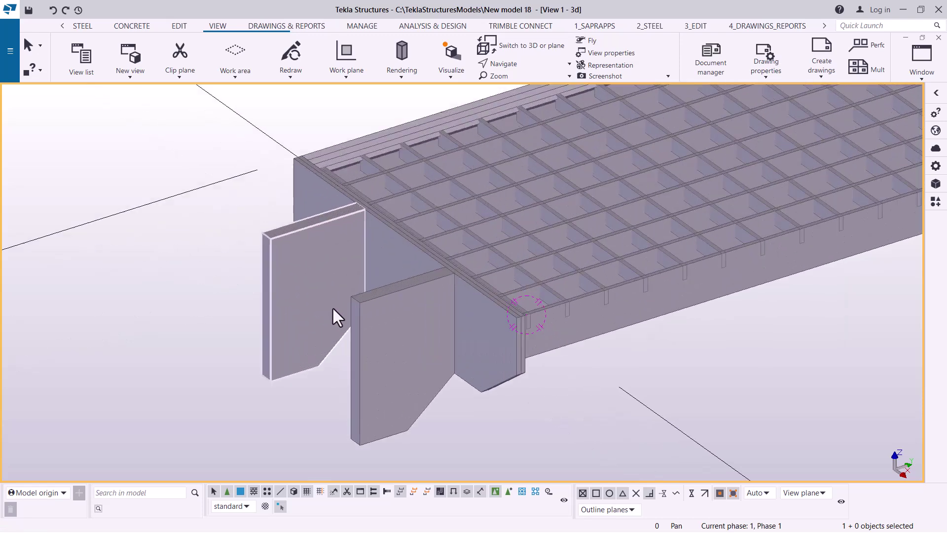
pyautogui.scroll(1, 359, 293)
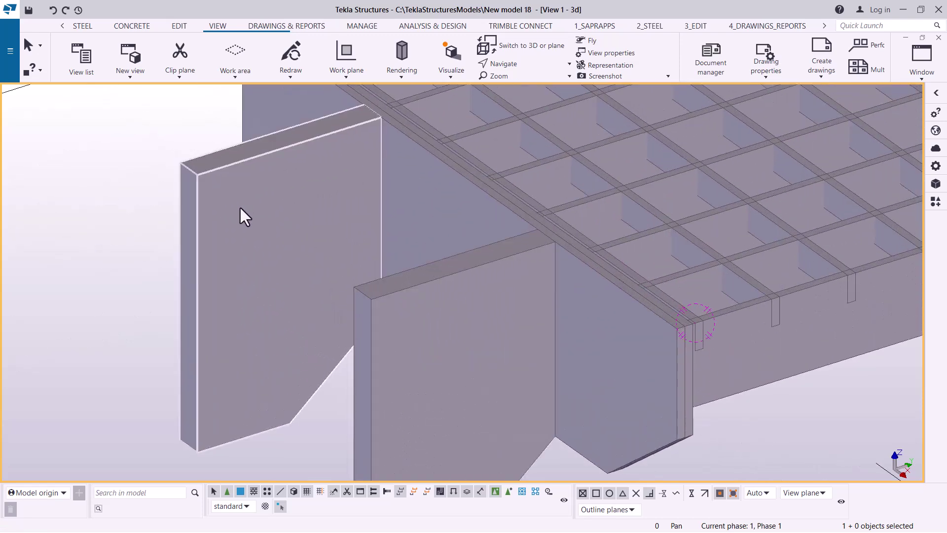
# Step: Place one divided-line point midway between two top corners of the rear fin plate
pyautogui.click(178, 28)
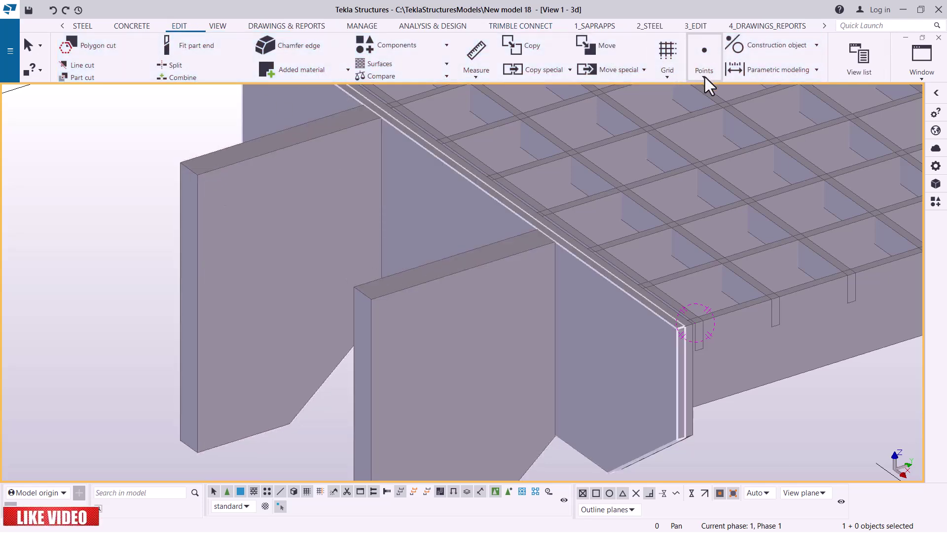
pyautogui.click(704, 76)
pyautogui.click(718, 95)
pyautogui.scroll(2, 359, 284)
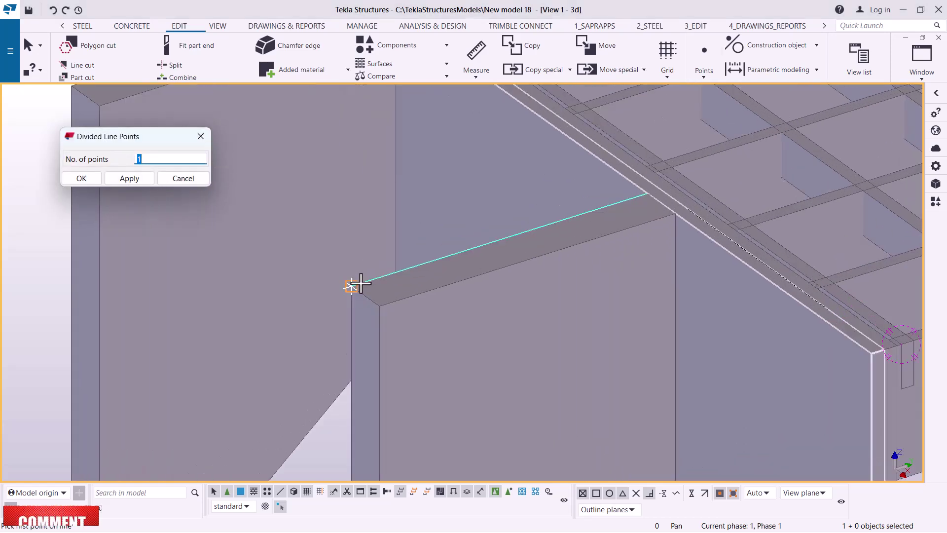
pyautogui.click(353, 284)
pyautogui.scroll(-3, 465, 311)
pyautogui.scroll(2, 324, 207)
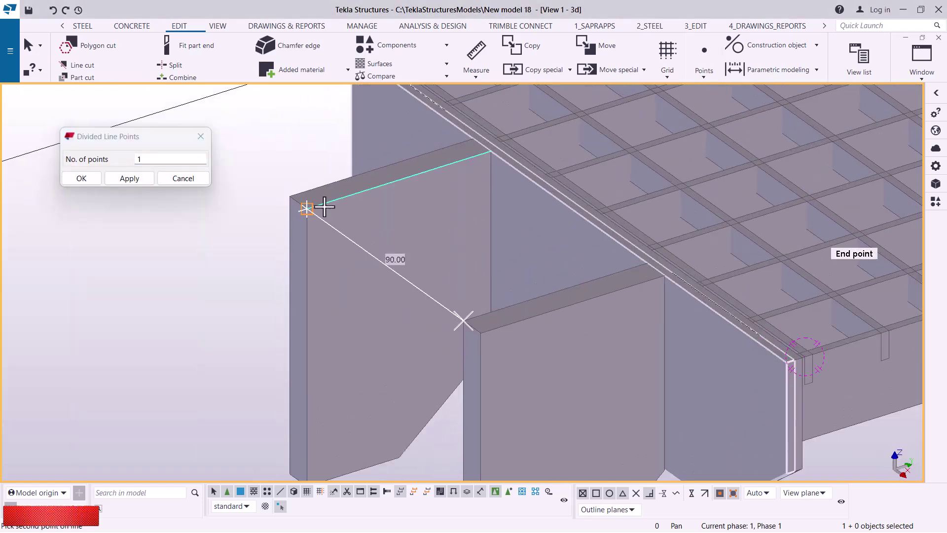
pyautogui.scroll(2, 324, 207)
pyautogui.click(301, 206)
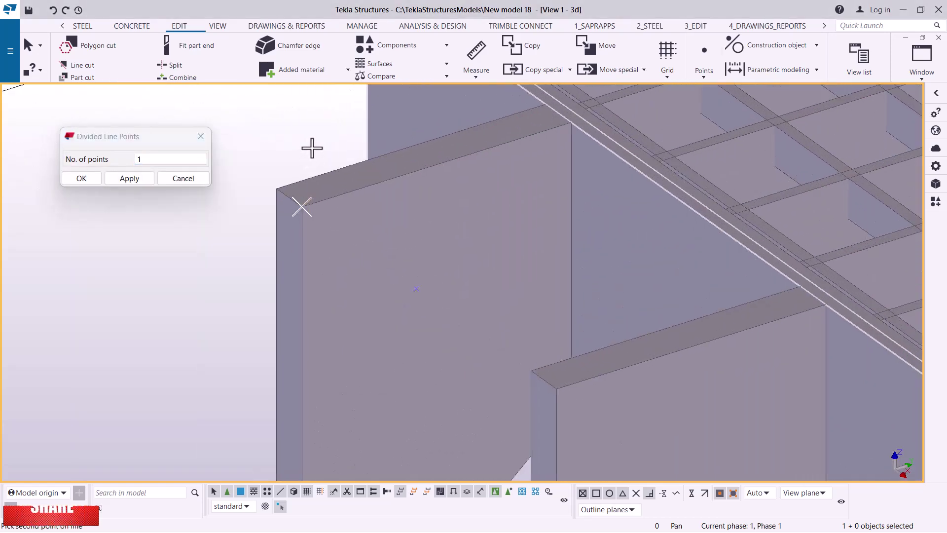
pyautogui.rightClick(316, 148)
pyautogui.click(328, 152)
pyautogui.click(130, 178)
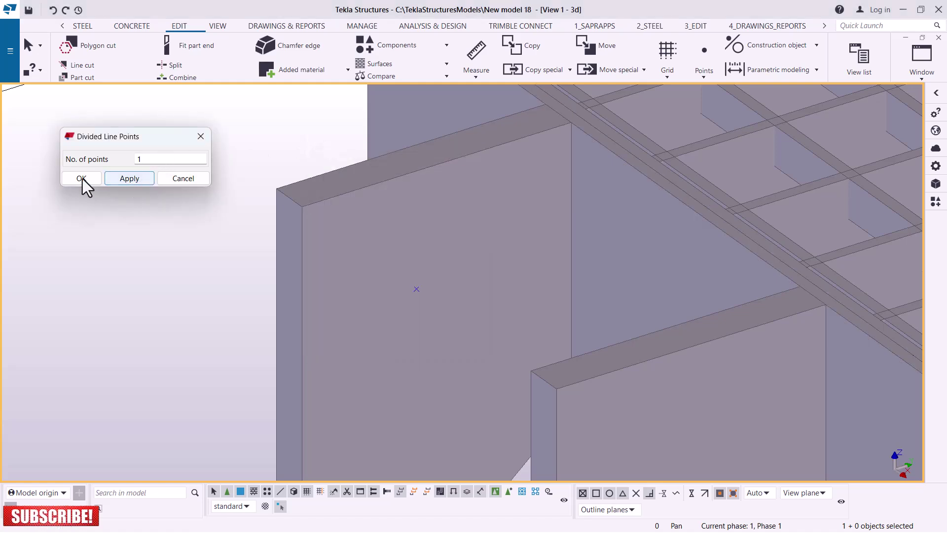
# Step: Orbit back to show the grating and fin plates together
pyautogui.scroll(-5, 291, 247)
pyautogui.keyDown('ctrl'); pyautogui.moveTo(305, 262); pyautogui.dragTo(369, 278, button='middle'); pyautogui.keyUp('ctrl')
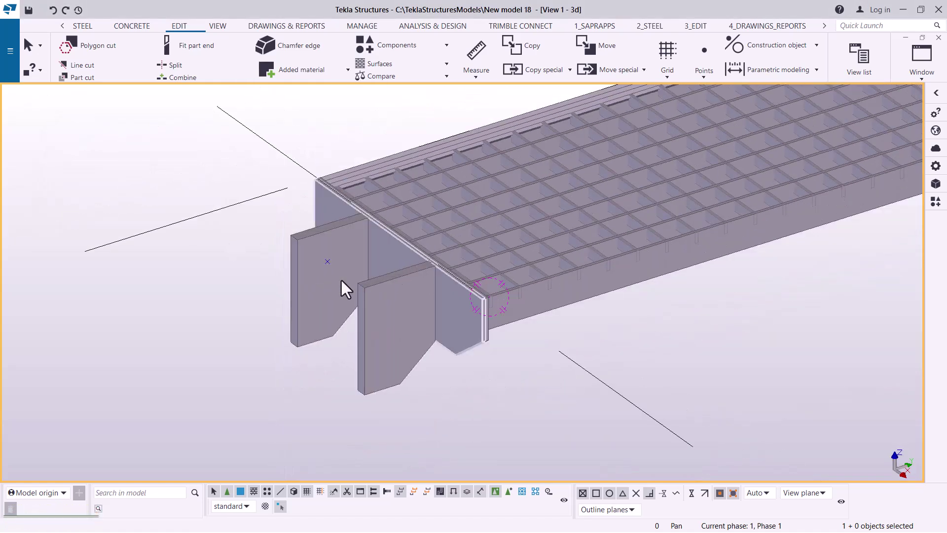
pyautogui.scroll(-2, 311, 291)
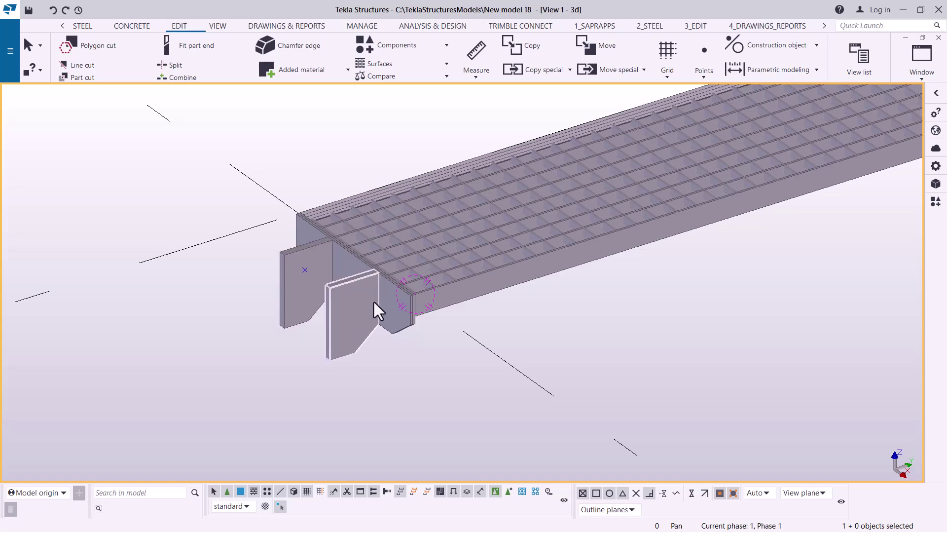
pyautogui.scroll(-8, 395, 273)
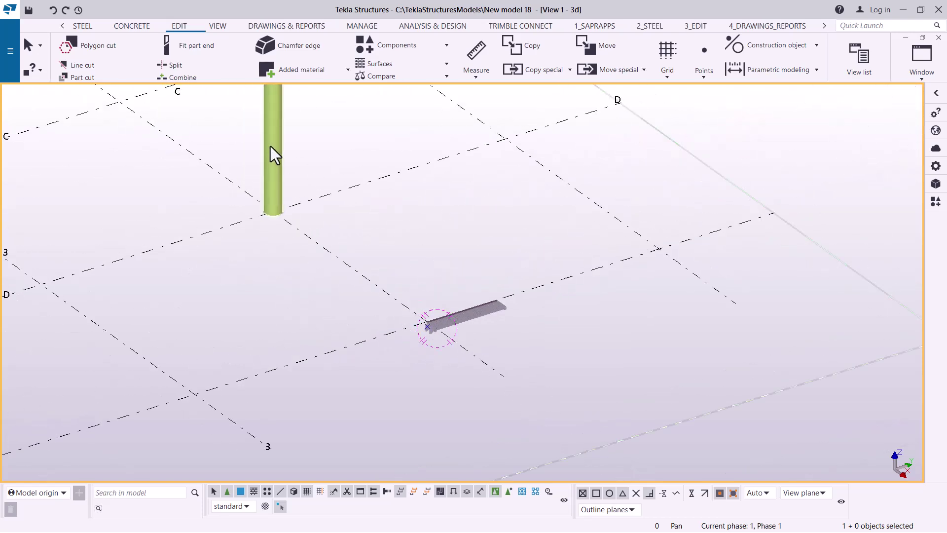
# Step: Place a trial steel column at a grid intersection
pyautogui.scroll(5, 276, 146)
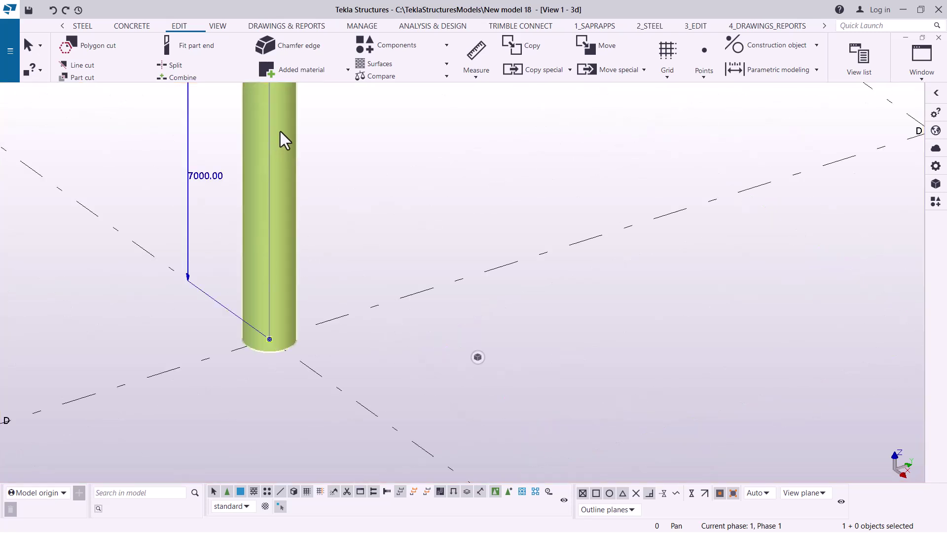
pyautogui.click(81, 26)
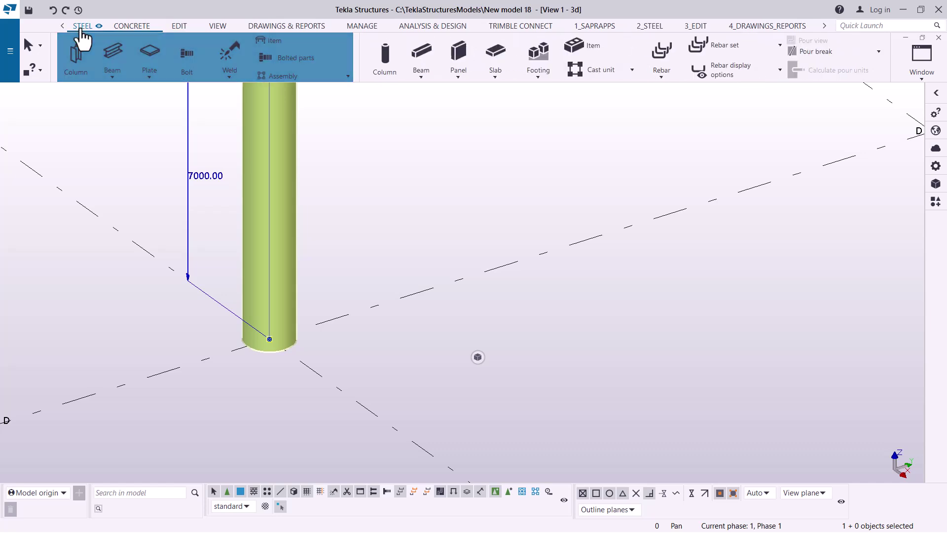
pyautogui.click(78, 65)
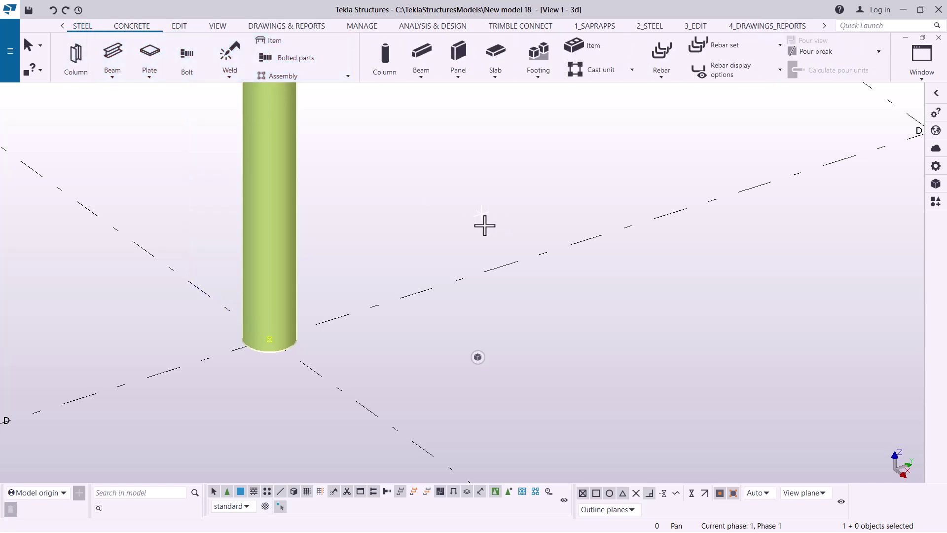
pyautogui.scroll(-3, 376, 245)
pyautogui.click(644, 189)
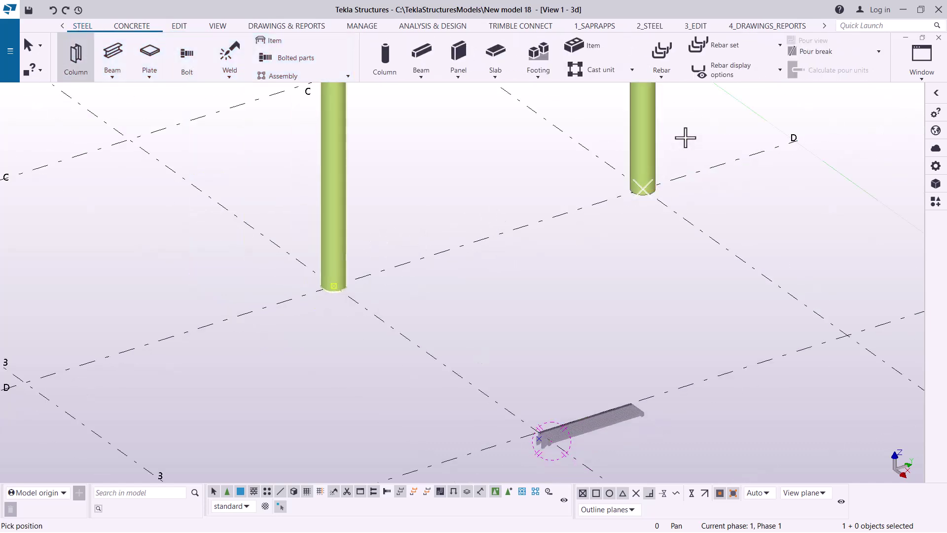
pyautogui.rightClick(733, 148)
pyautogui.click(720, 144)
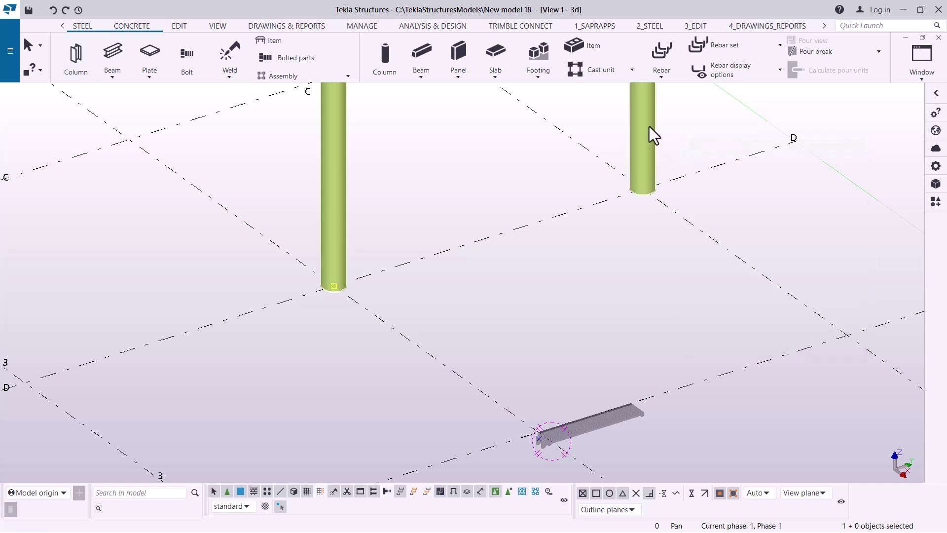
# Step: Check the trial column's profile list without changes, then delete that extra column
pyautogui.doubleClick(649, 125)
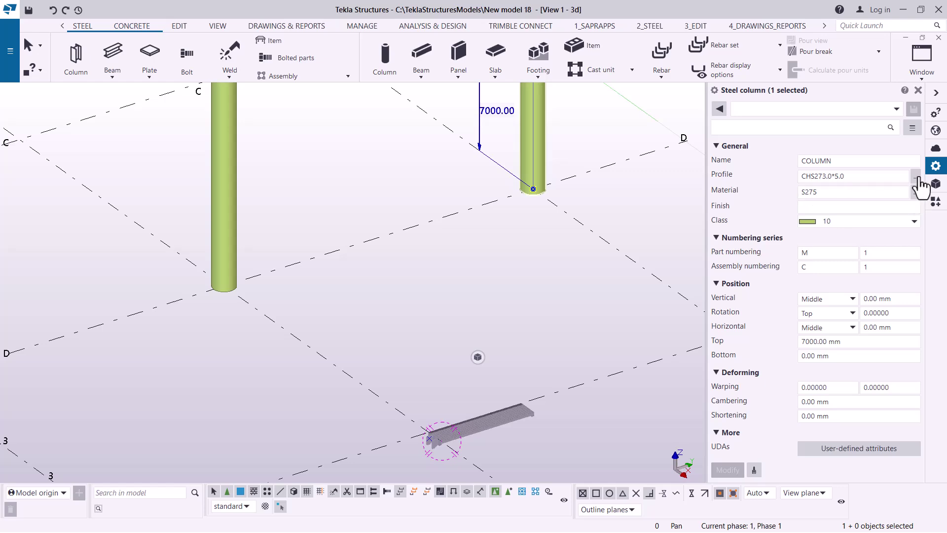
pyautogui.click(915, 176)
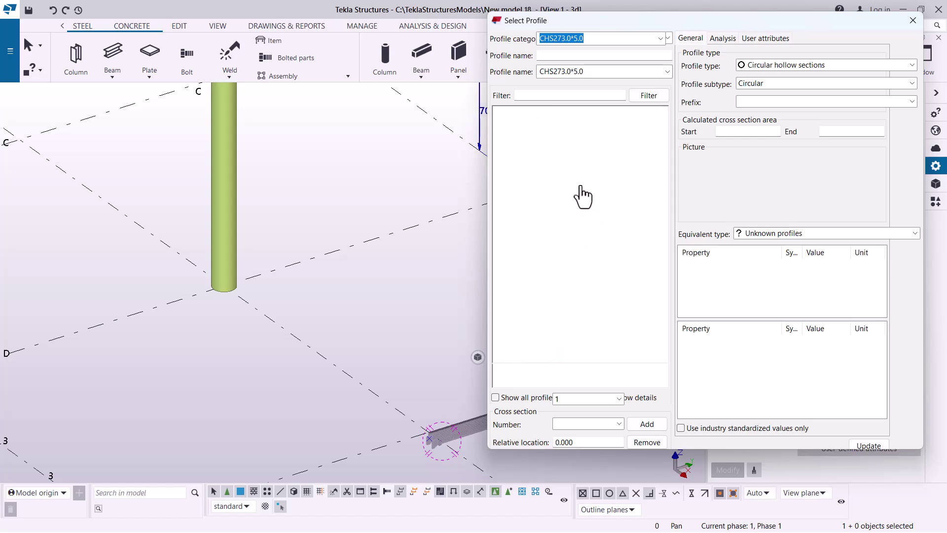
pyautogui.click(912, 20)
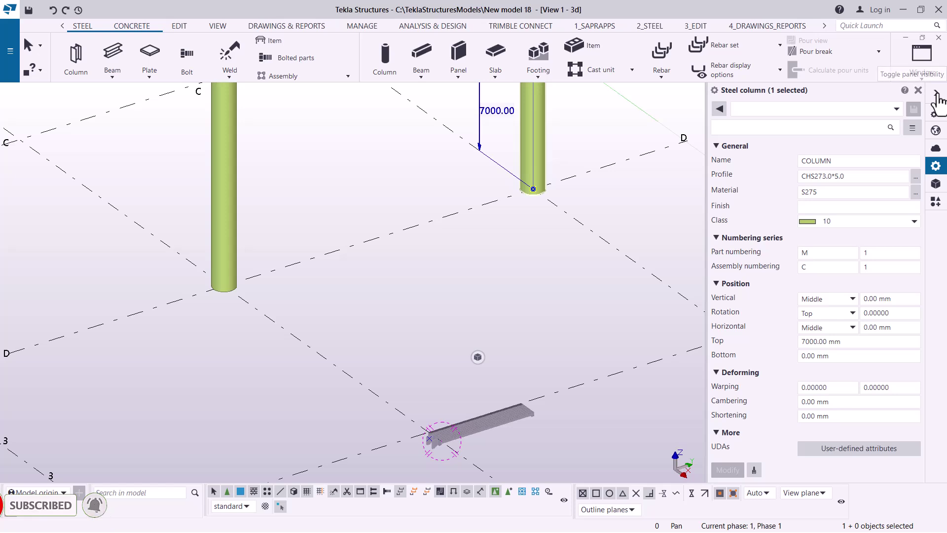
pyautogui.click(936, 95)
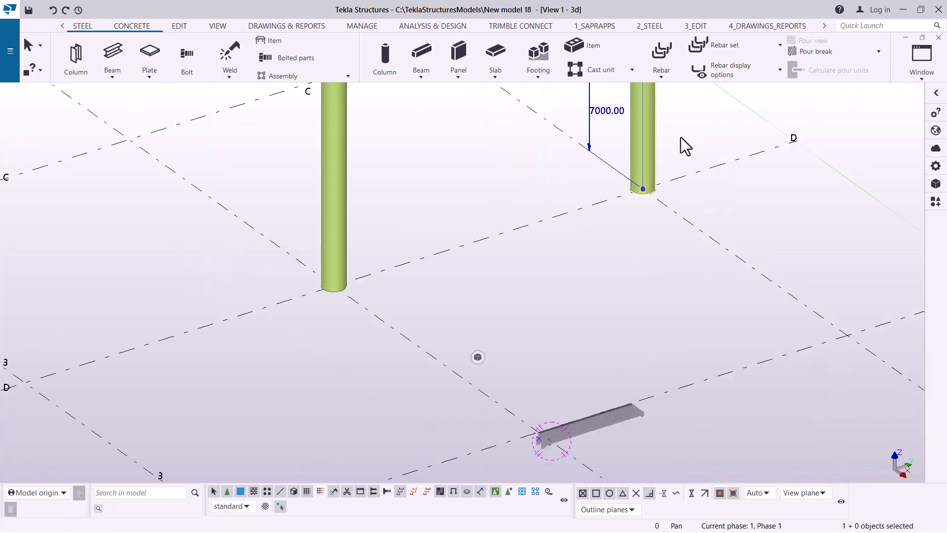
pyautogui.press('Delete')
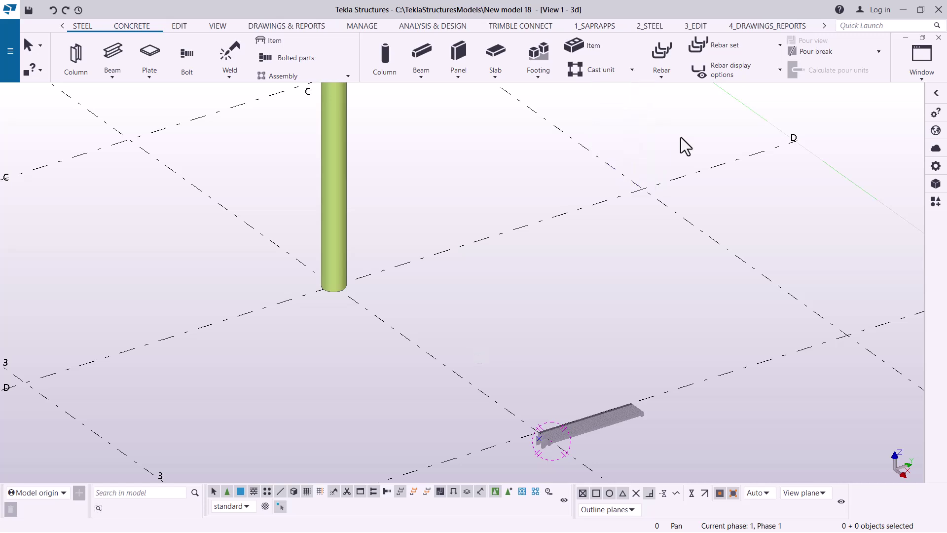
# Step: Open the remaining CHS273.0*5.0 S275 column's properties, showing its 7000 mm top
pyautogui.scroll(5, 346, 275)
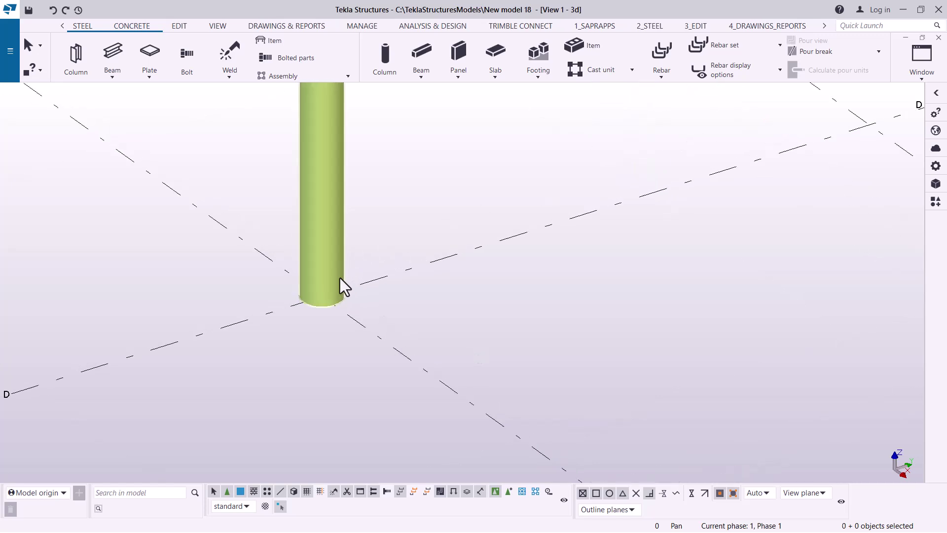
pyautogui.doubleClick(325, 173)
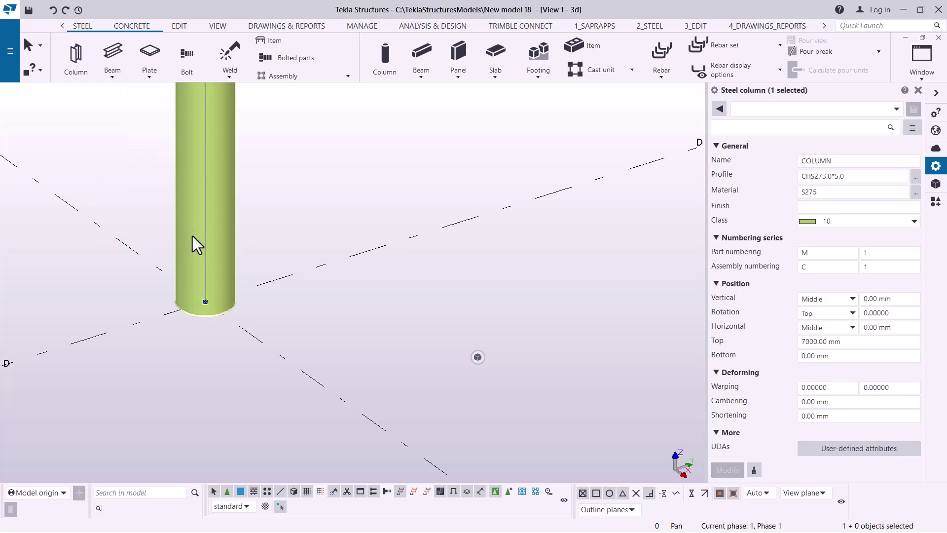
pyautogui.scroll(-3, 219, 220)
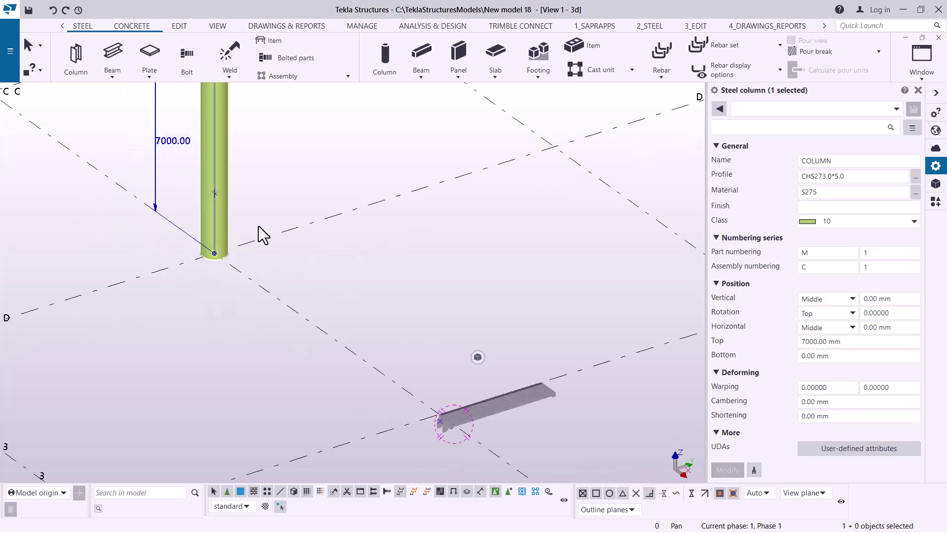
pyautogui.scroll(4, 262, 256)
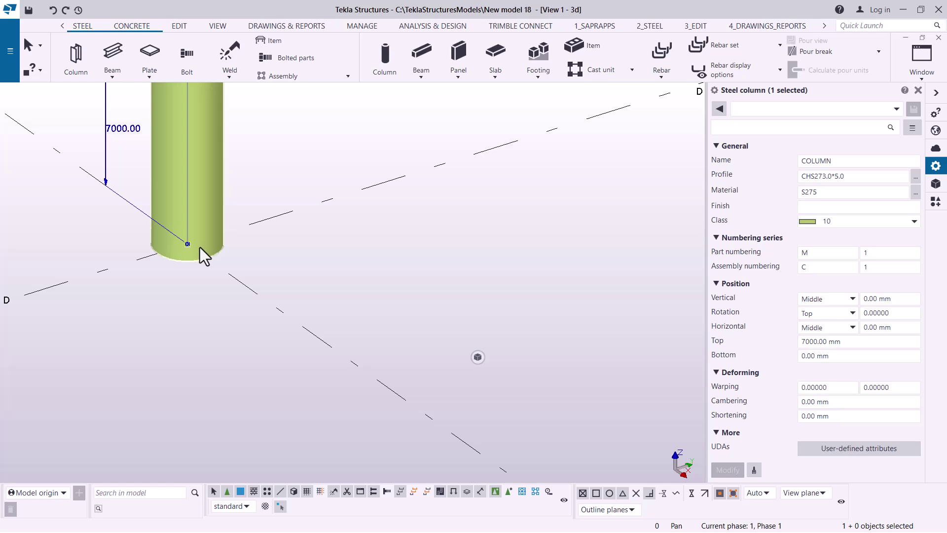
pyautogui.click(279, 170)
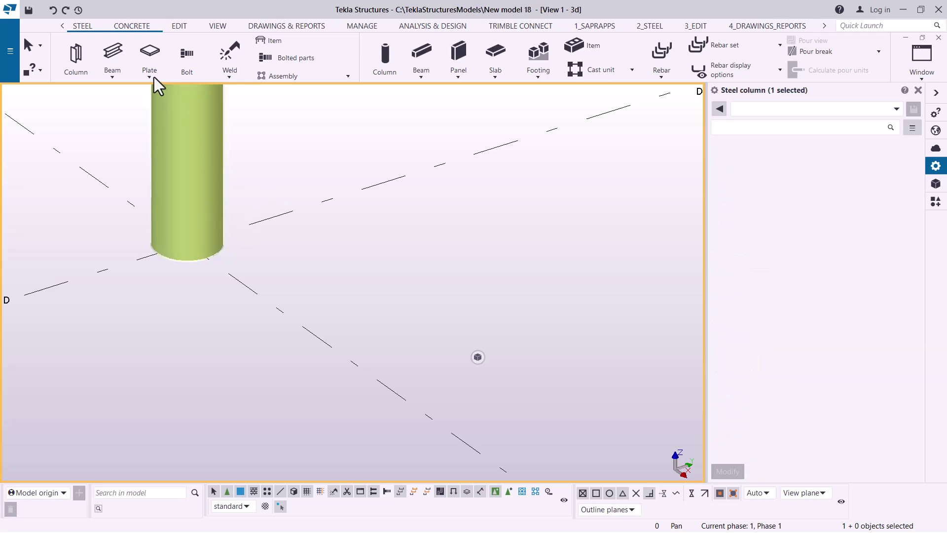
pyautogui.click(195, 145)
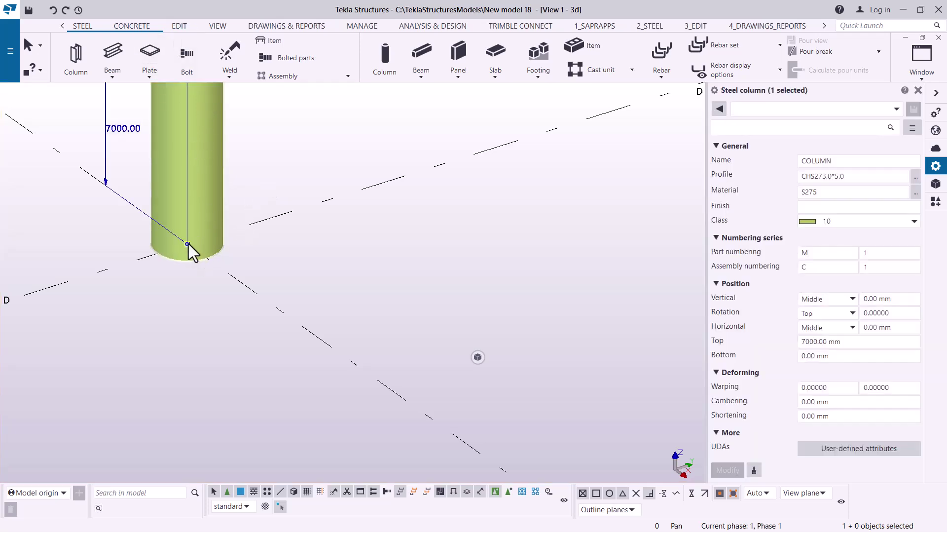
# Step: Place a reference point at any position on the column base
pyautogui.click(179, 26)
pyautogui.click(703, 75)
pyautogui.click(720, 318)
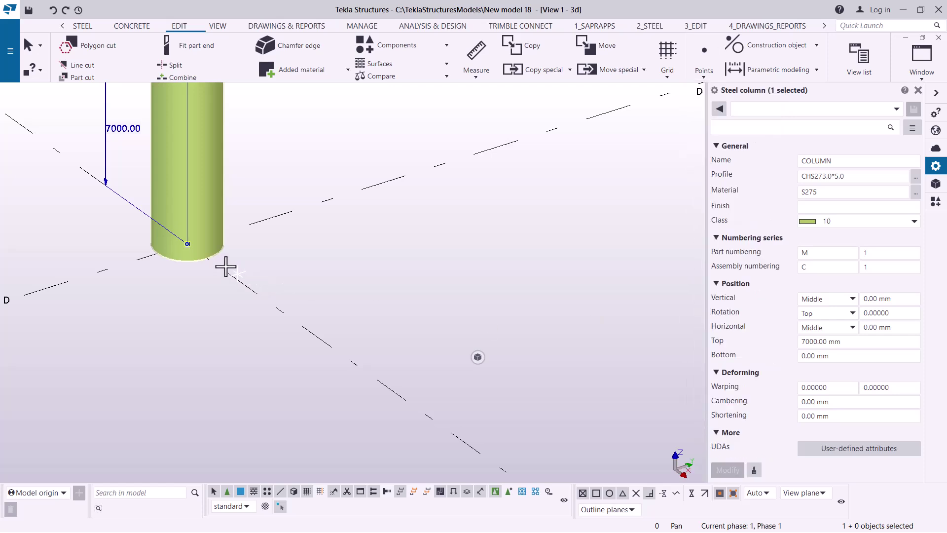
pyautogui.click(188, 243)
pyautogui.rightClick(302, 133)
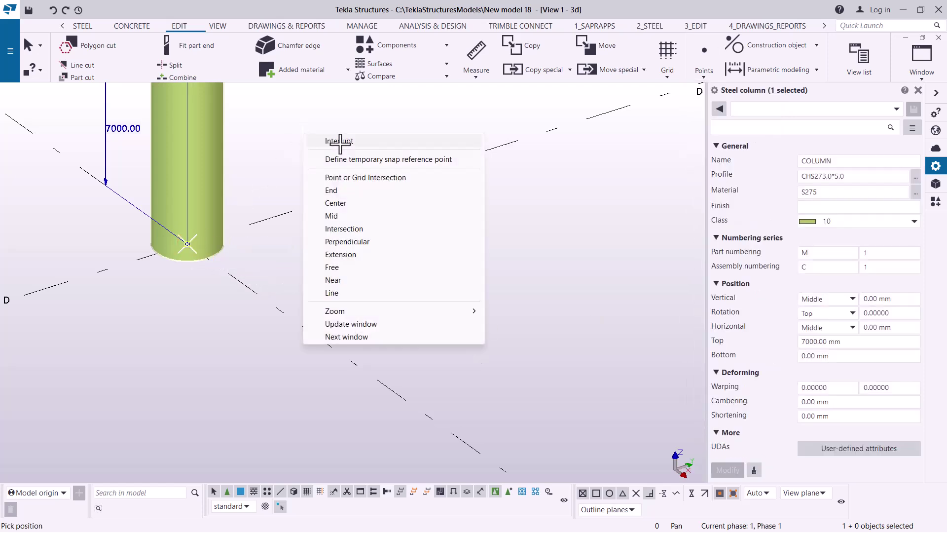
pyautogui.click(338, 132)
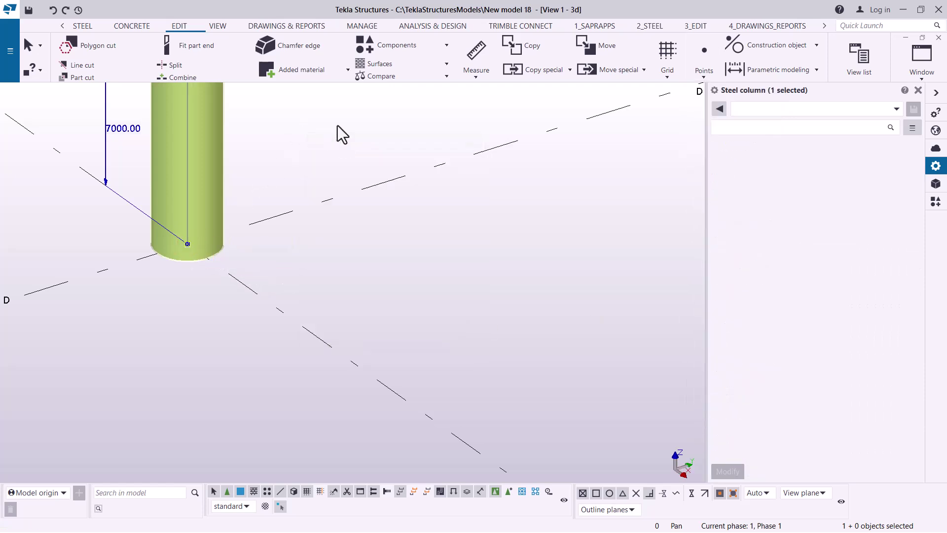
# Step: Linearly copy the base point 136.50 along Y
pyautogui.click(188, 244)
pyautogui.rightClick(189, 244)
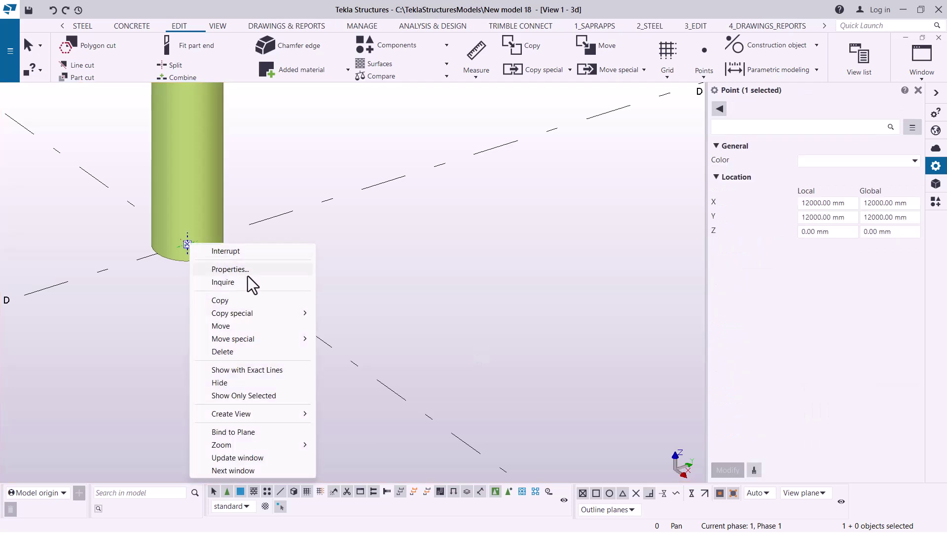
pyautogui.moveTo(255, 314)
pyautogui.click(343, 314)
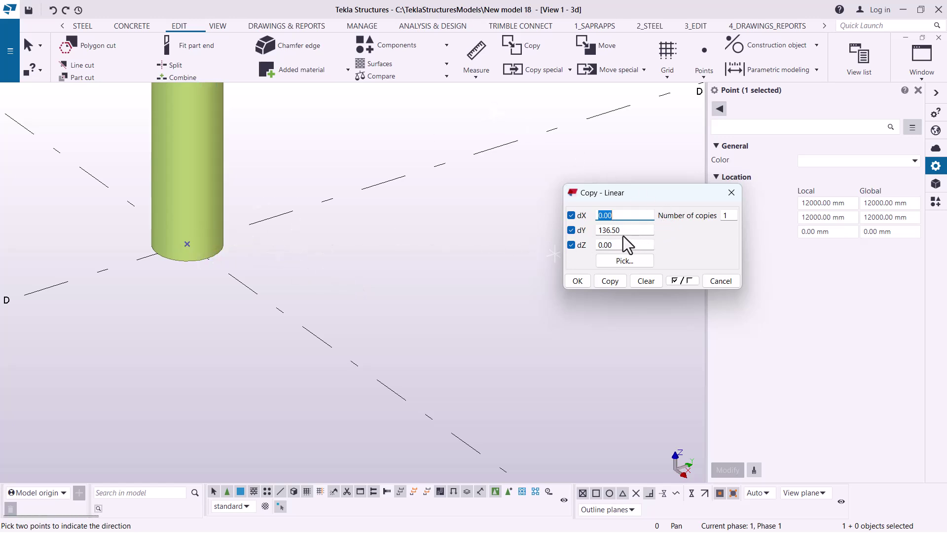
pyautogui.click(615, 282)
pyautogui.scroll(5, 221, 243)
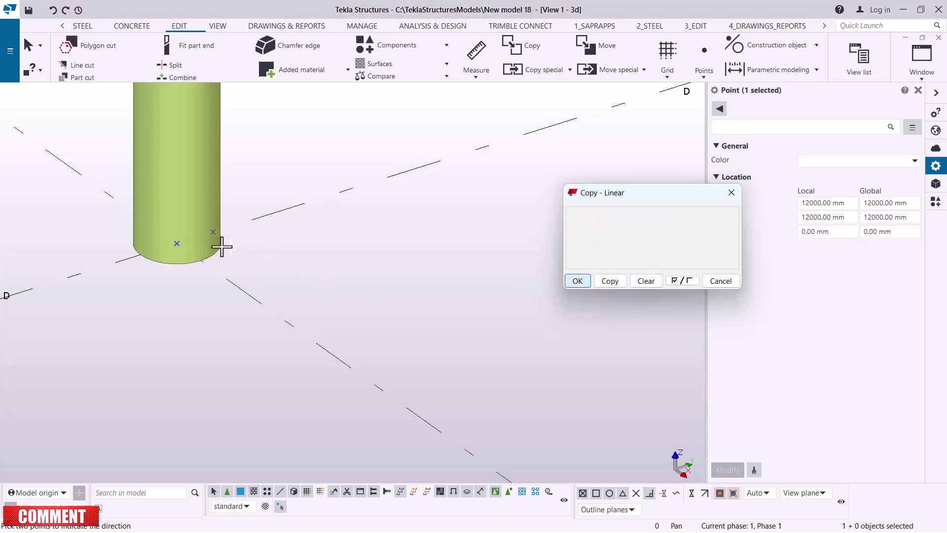
pyautogui.rightClick(309, 142)
pyautogui.click(339, 150)
pyautogui.scroll(-5, 272, 170)
pyautogui.scroll(-2, 232, 179)
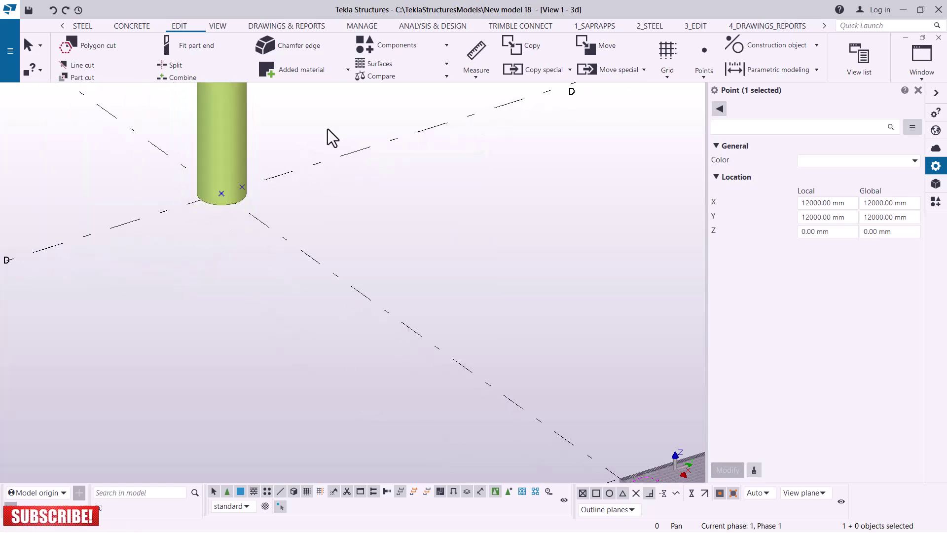
# Step: Select the grating tread together with its end parts
pyautogui.click(217, 26)
pyautogui.scroll(-4, 241, 173)
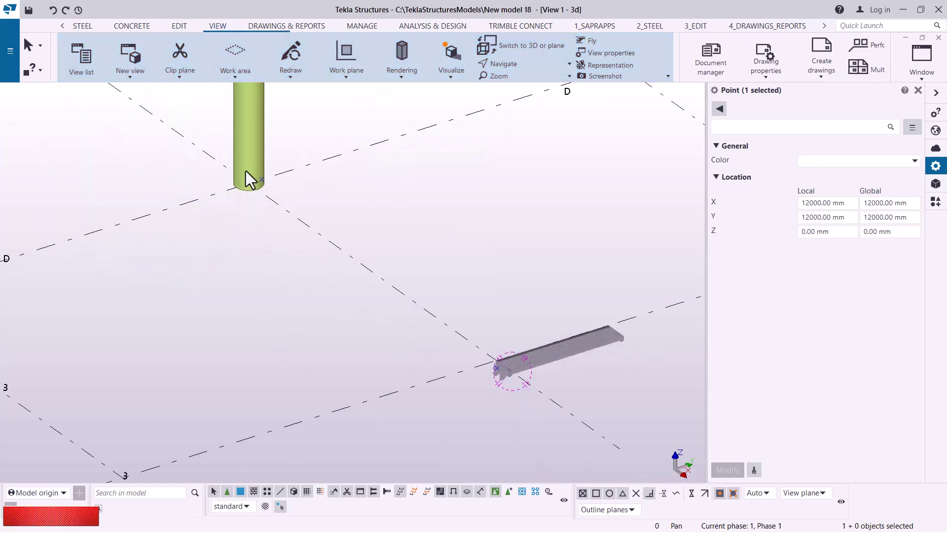
pyautogui.scroll(5, 426, 273)
pyautogui.scroll(-2, 529, 226)
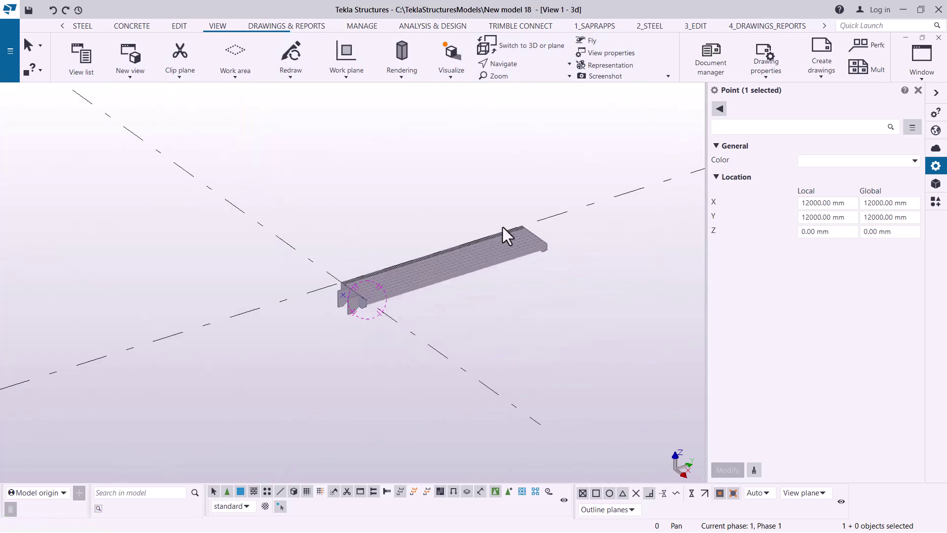
pyautogui.moveTo(310, 360); pyautogui.dragTo(300, 360)
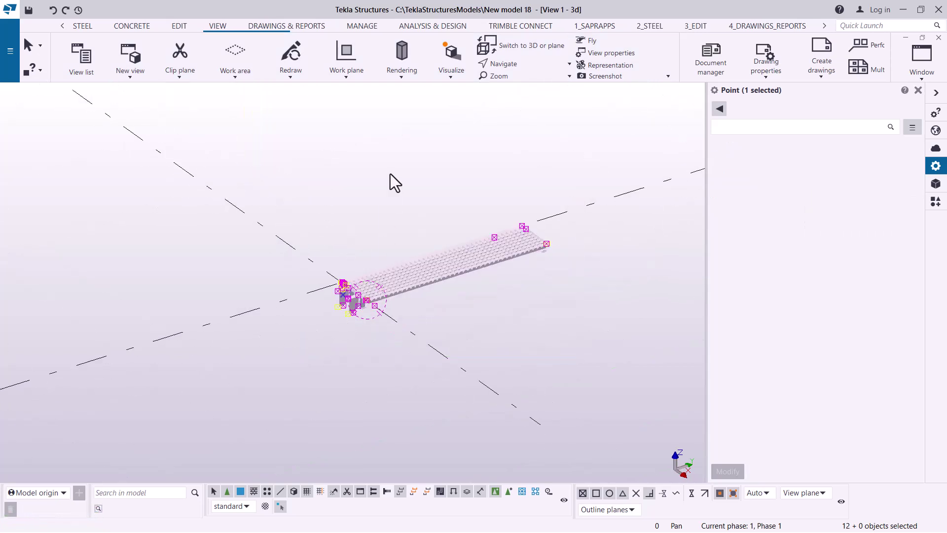
# Step: Move the selected 12 tread parts from the plate corner to the green column's base point
pyautogui.rightClick(450, 252)
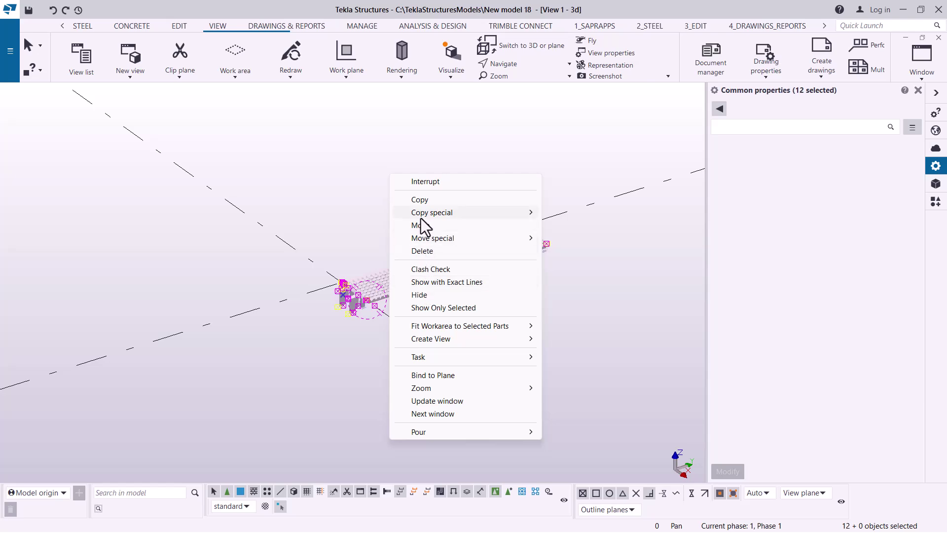
pyautogui.moveTo(427, 240)
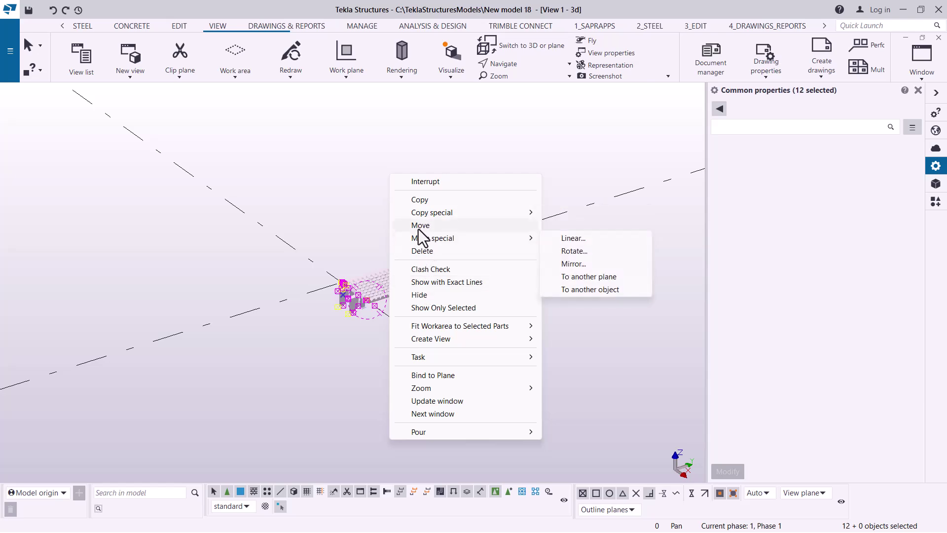
pyautogui.click(419, 226)
pyautogui.scroll(6, 340, 296)
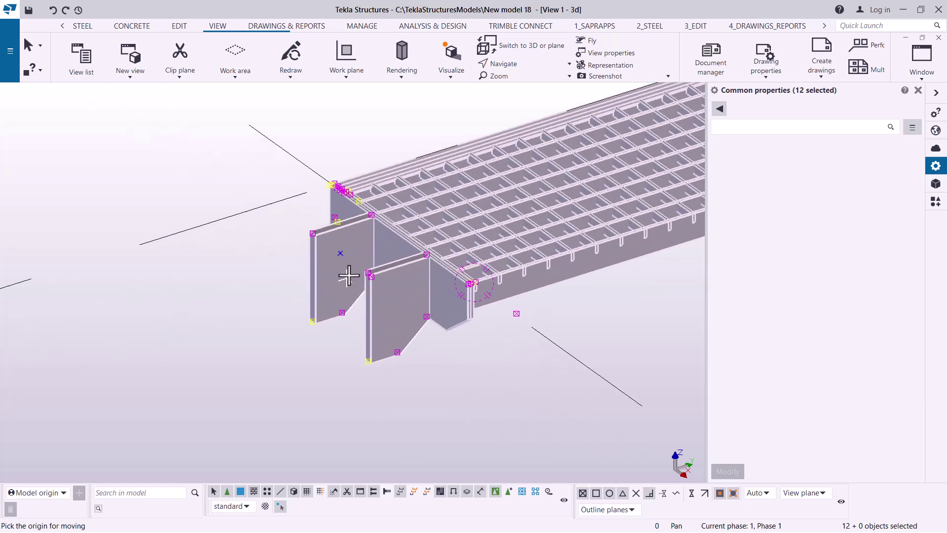
pyautogui.scroll(2, 346, 261)
pyautogui.click(332, 241)
pyautogui.scroll(-2, 368, 340)
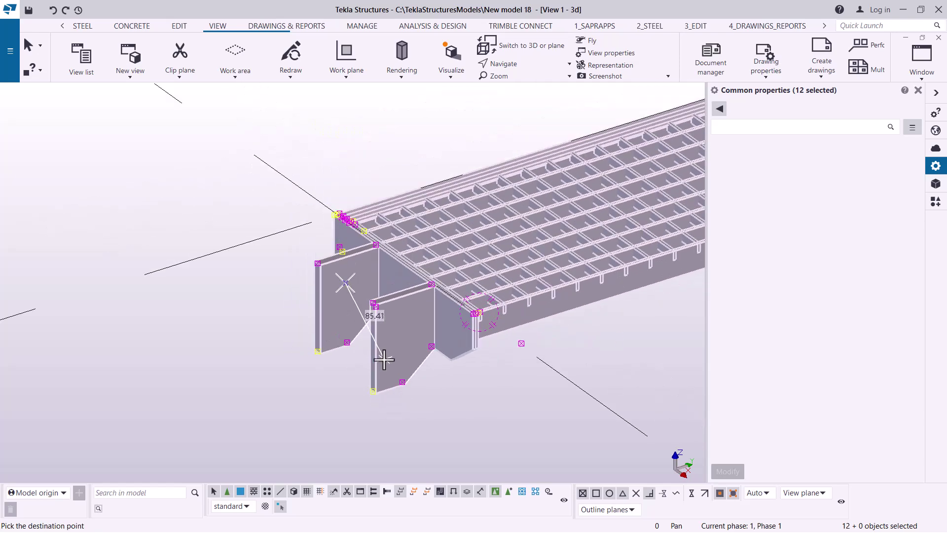
pyautogui.scroll(-8, 383, 345)
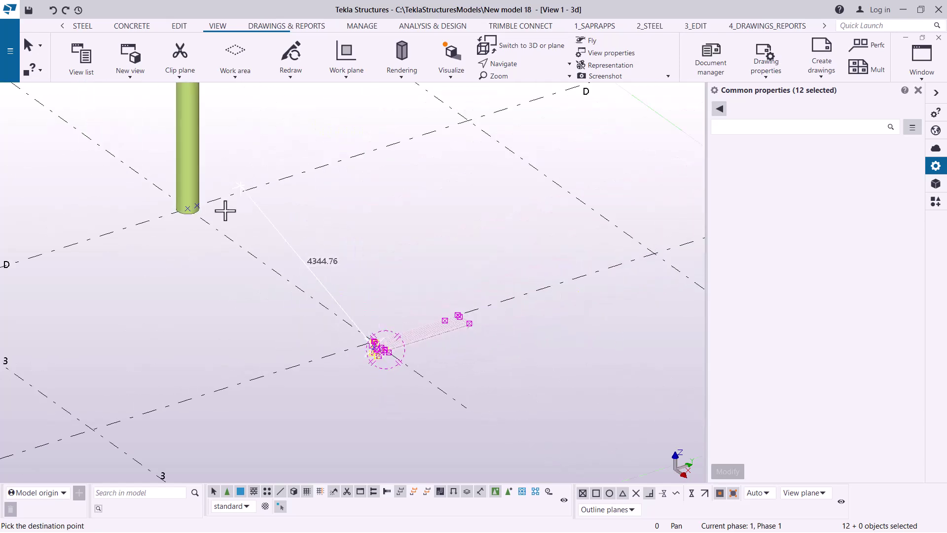
pyautogui.scroll(6, 197, 212)
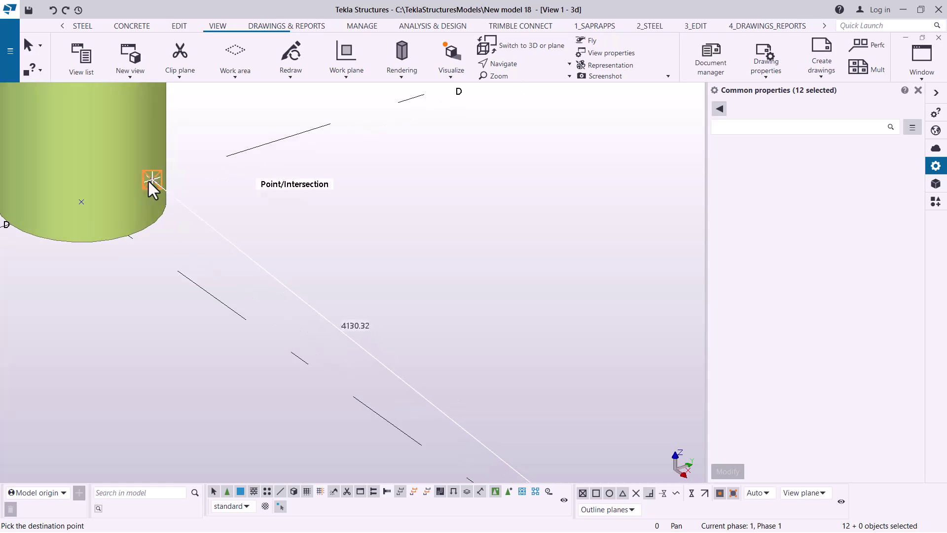
pyautogui.click(149, 182)
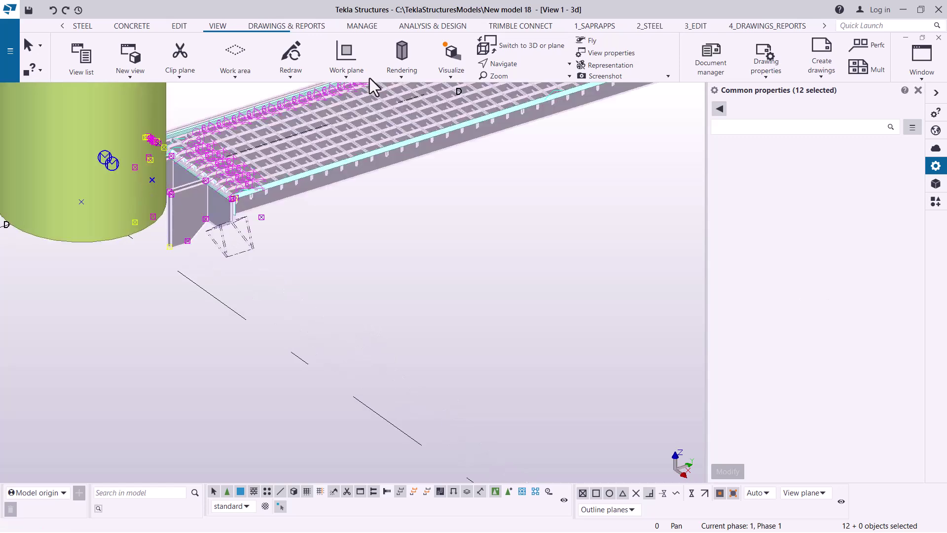
# Step: Rotate the view toward the tread and end the navigation command
pyautogui.click(526, 64)
pyautogui.click(530, 84)
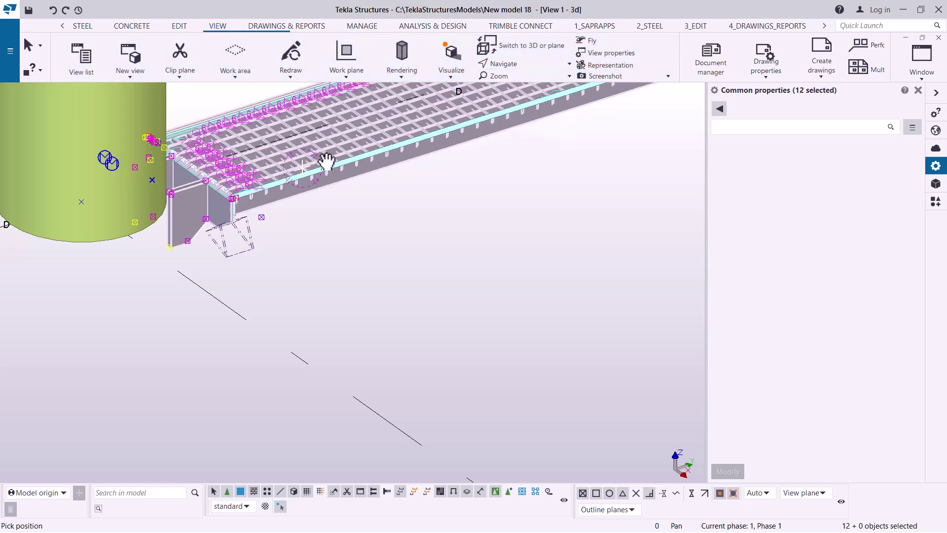
pyautogui.moveTo(324, 160); pyautogui.dragTo(191, 171)
pyautogui.rightClick(559, 143)
pyautogui.click(564, 148)
pyautogui.scroll(-5, 339, 280)
# Step: Redraw the view and pan to the tread's connection at the green column
pyautogui.click(354, 159)
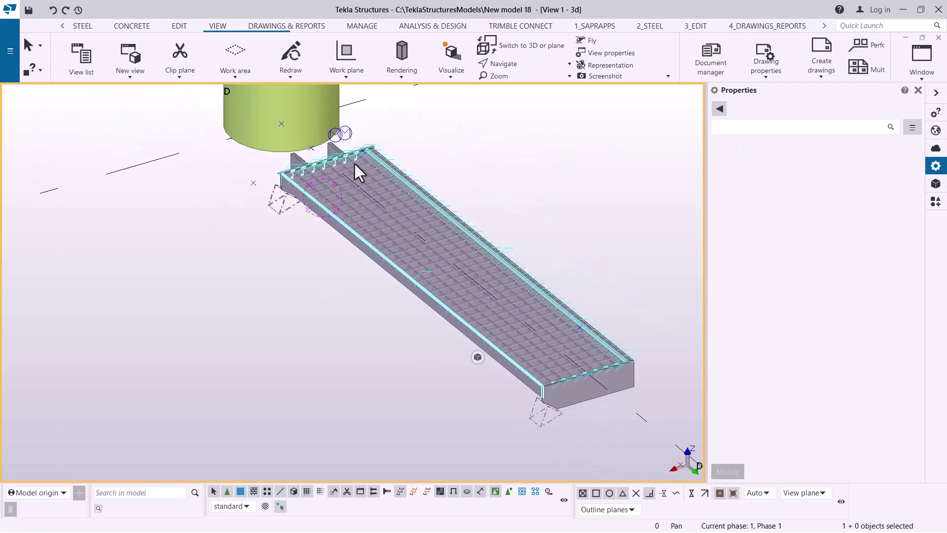
pyautogui.scroll(5, 409, 146)
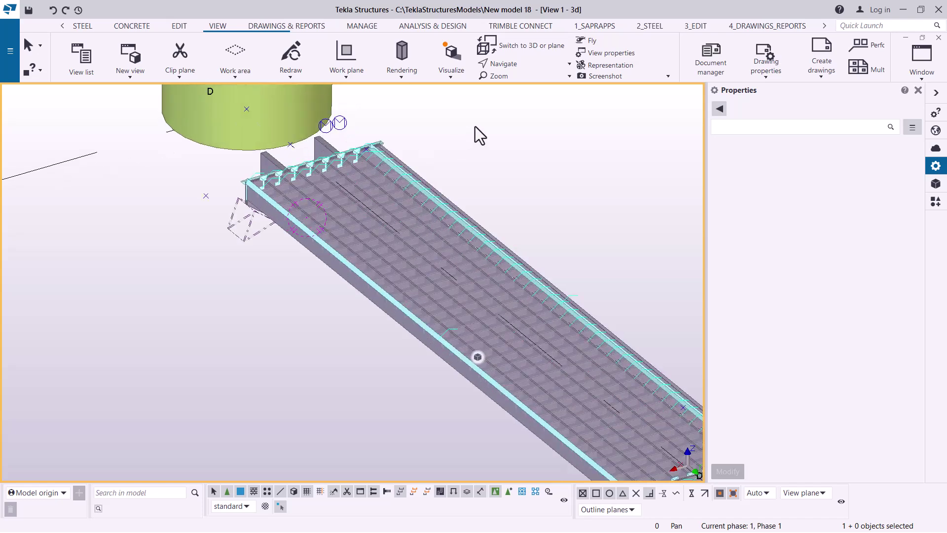
pyautogui.rightClick(474, 129)
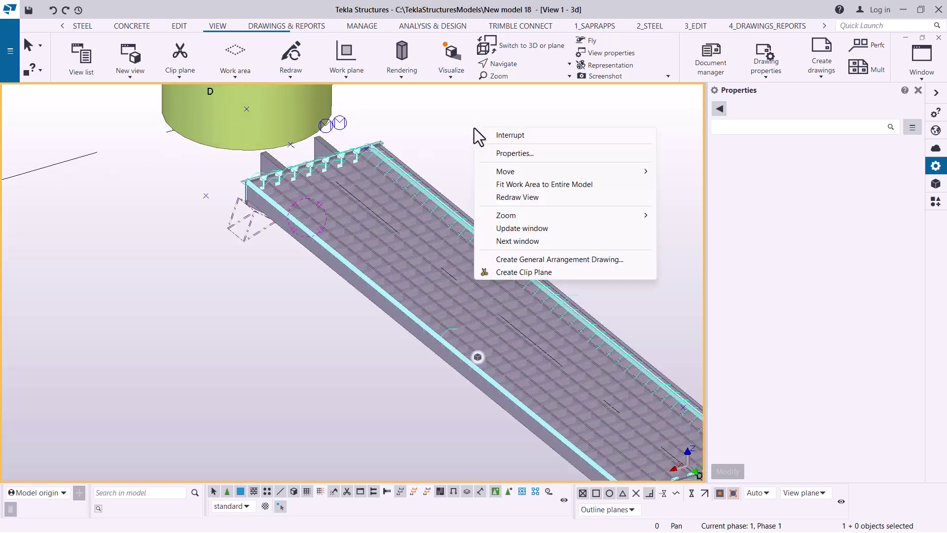
pyautogui.click(529, 200)
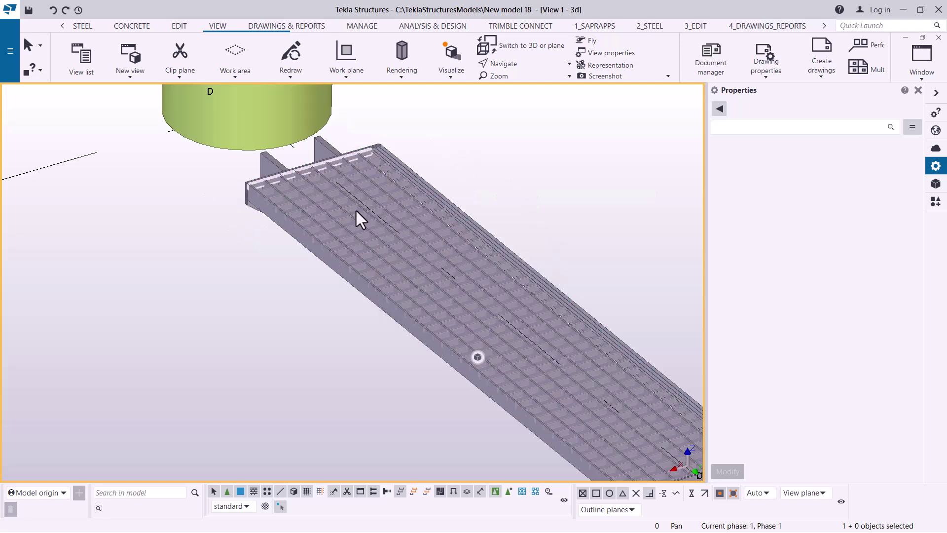
pyautogui.click(530, 76)
pyautogui.click(535, 80)
pyautogui.moveTo(394, 216); pyautogui.dragTo(269, 233)
# Step: End panning and select the left fin plate, then the thin bar at the tread end
pyautogui.rightClick(283, 170)
pyautogui.click(280, 177)
pyautogui.click(241, 254)
pyautogui.scroll(1, 265, 286)
pyautogui.scroll(1, 268, 286)
pyautogui.click(271, 286)
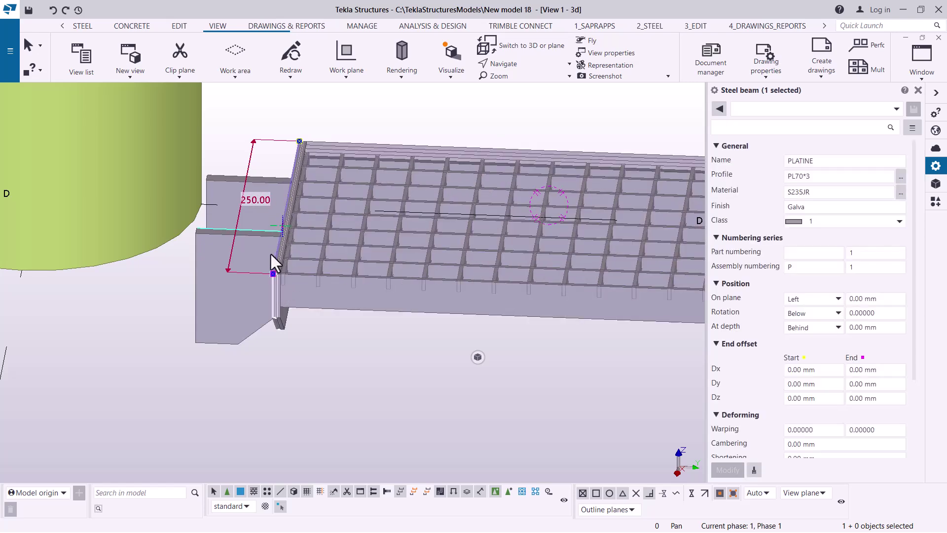
# Step: Reposition the view and reselect the bar to show its PL70*3 S235JR Galva properties
pyautogui.click(511, 76)
pyautogui.click(520, 84)
pyautogui.scroll(-2, 325, 246)
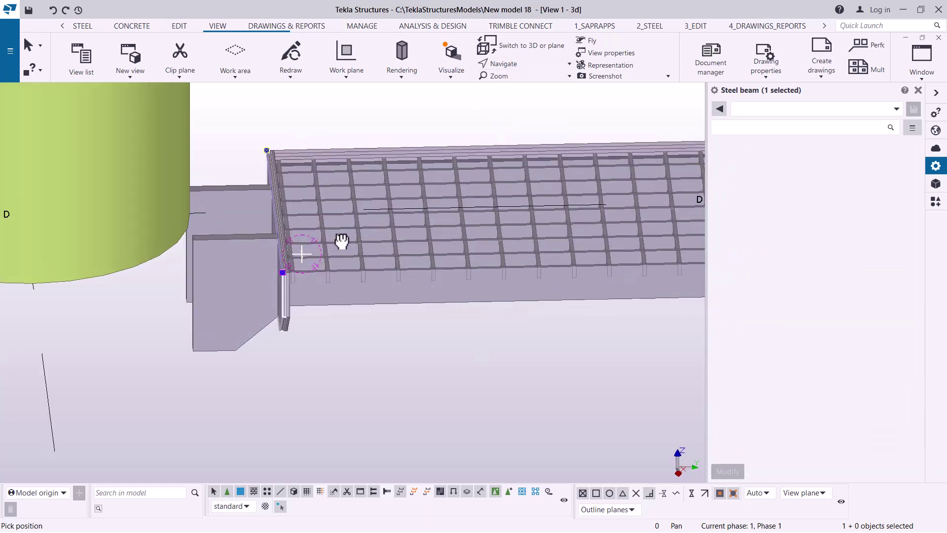
pyautogui.scroll(2, 345, 242)
pyautogui.keyDown('ctrl'); pyautogui.moveTo(325, 244); pyautogui.dragTo(297, 170, button='middle'); pyautogui.keyUp('ctrl')
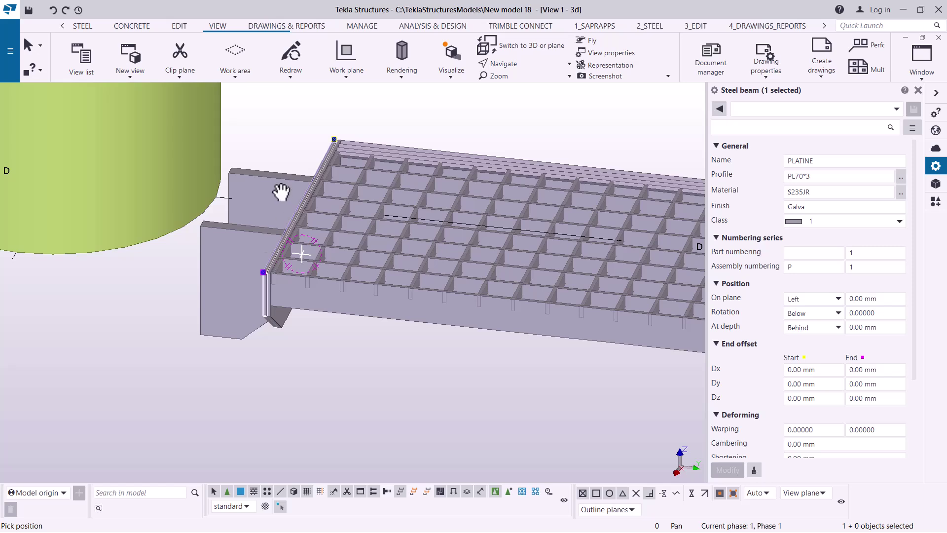
pyautogui.scroll(-1, 228, 296)
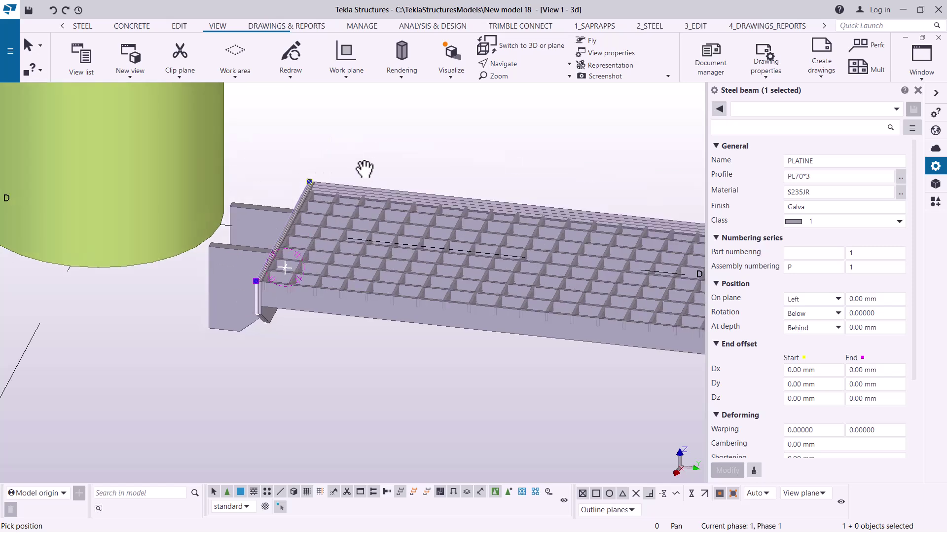
pyautogui.rightClick(393, 179)
pyautogui.press('Escape')
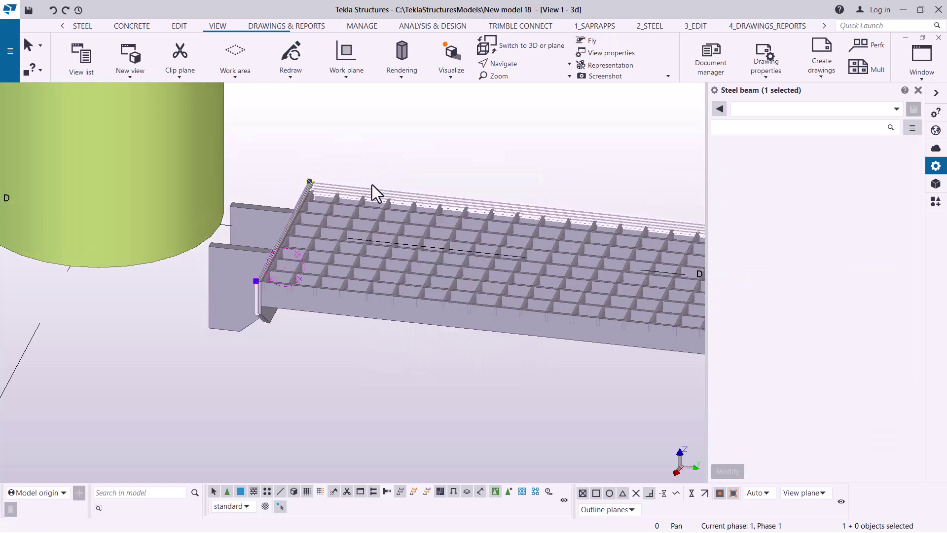
pyautogui.click(372, 185)
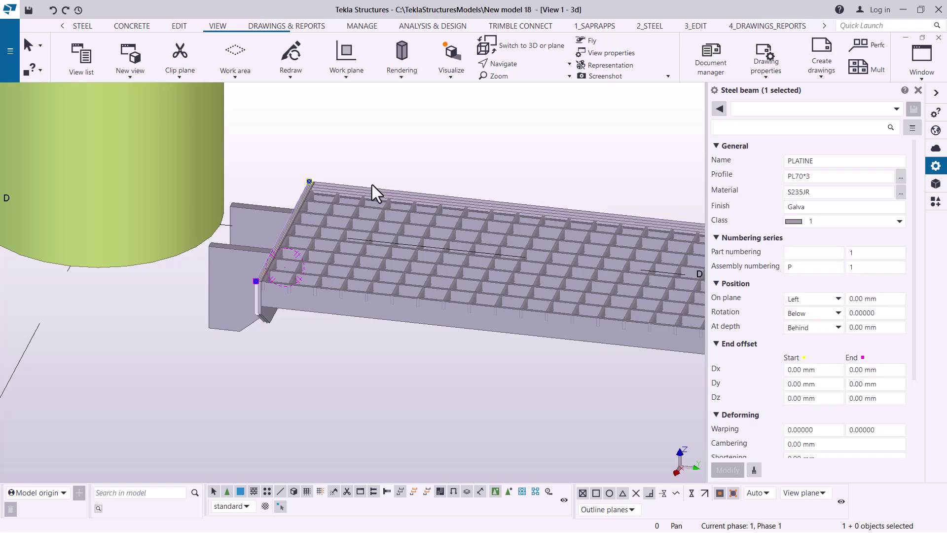
# Step: Collapse the Properties pane and zoom out, then back in on the grating tread at the column
pyautogui.click(937, 94)
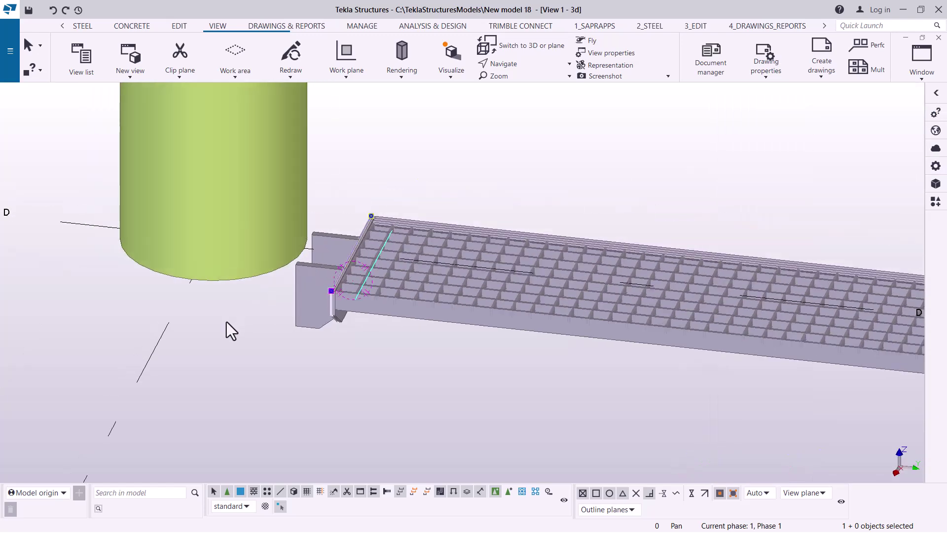
pyautogui.scroll(-5, 226, 322)
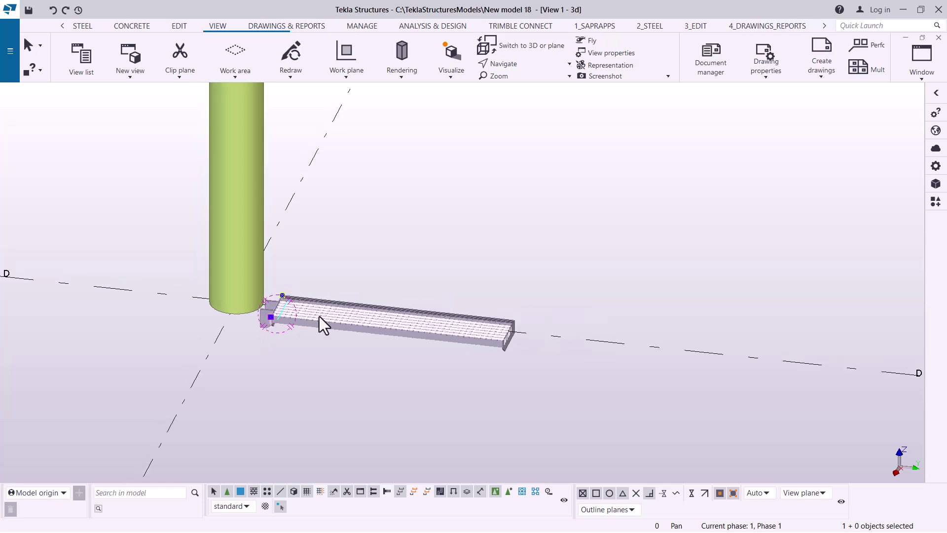
pyautogui.scroll(2, 422, 335)
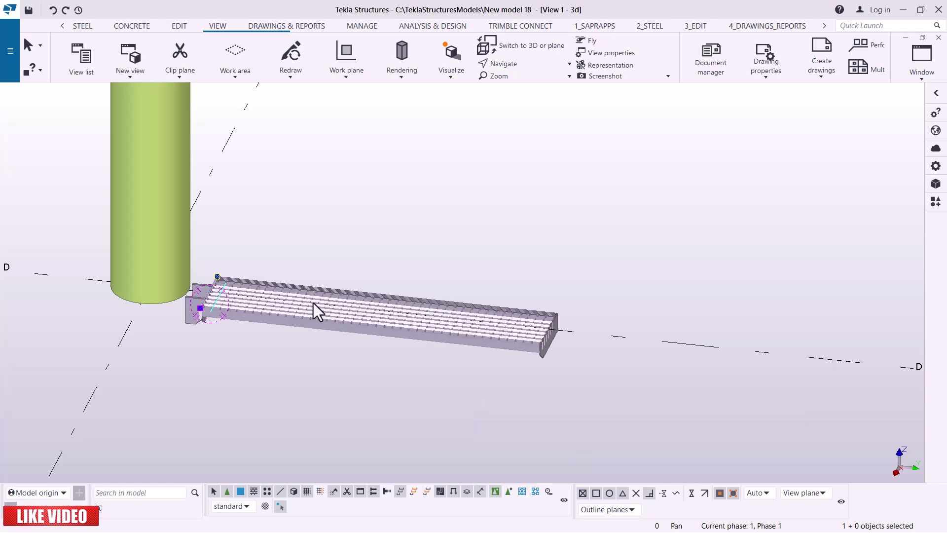
pyautogui.scroll(3, 310, 301)
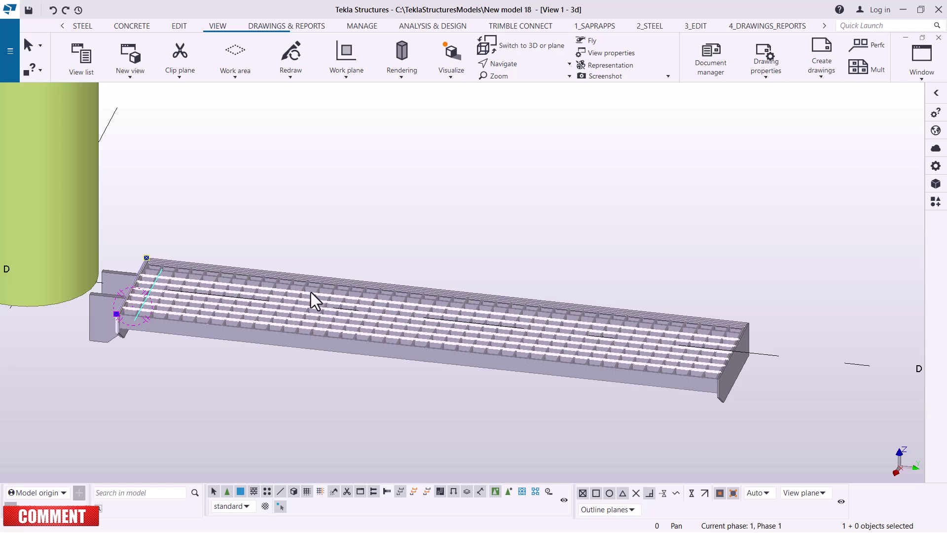
# Step: Explode the grating component, then explode one of its resulting parts further
pyautogui.click(309, 292)
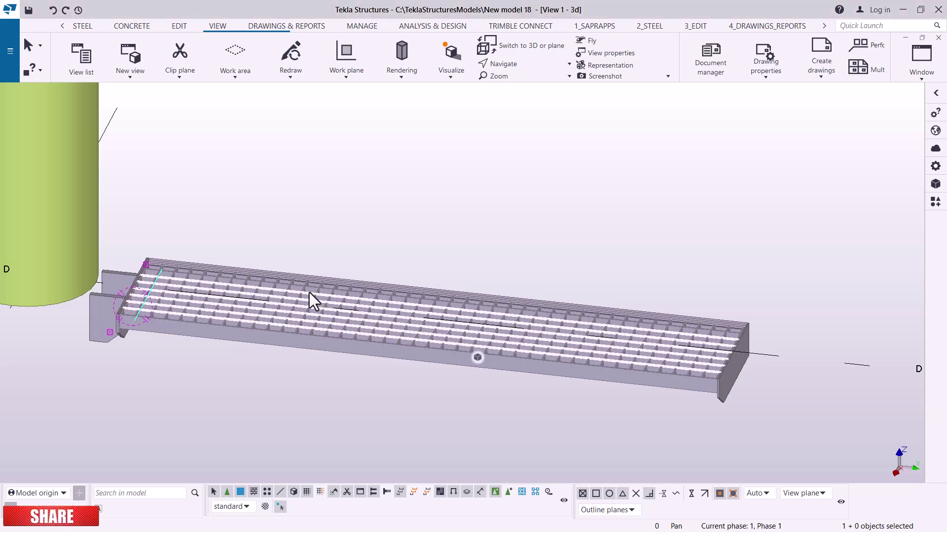
pyautogui.rightClick(309, 292)
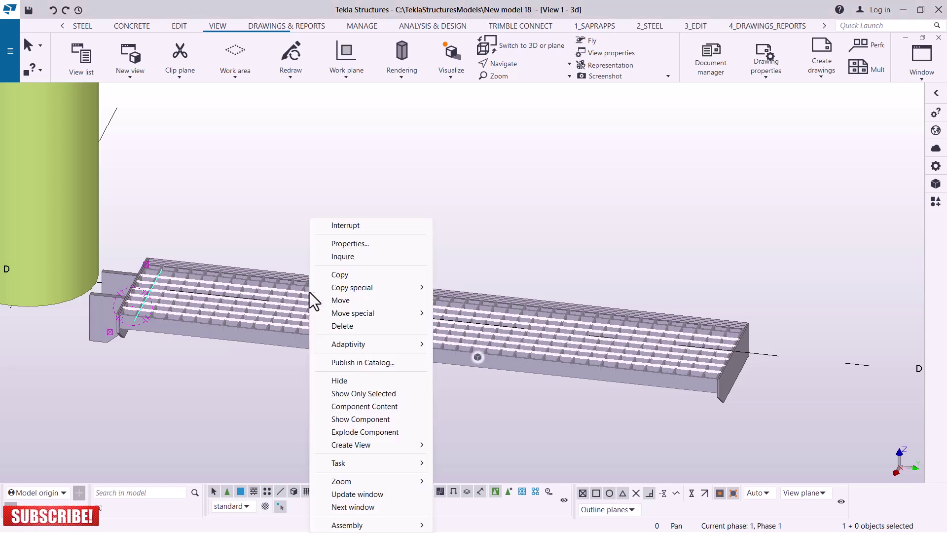
pyautogui.click(364, 432)
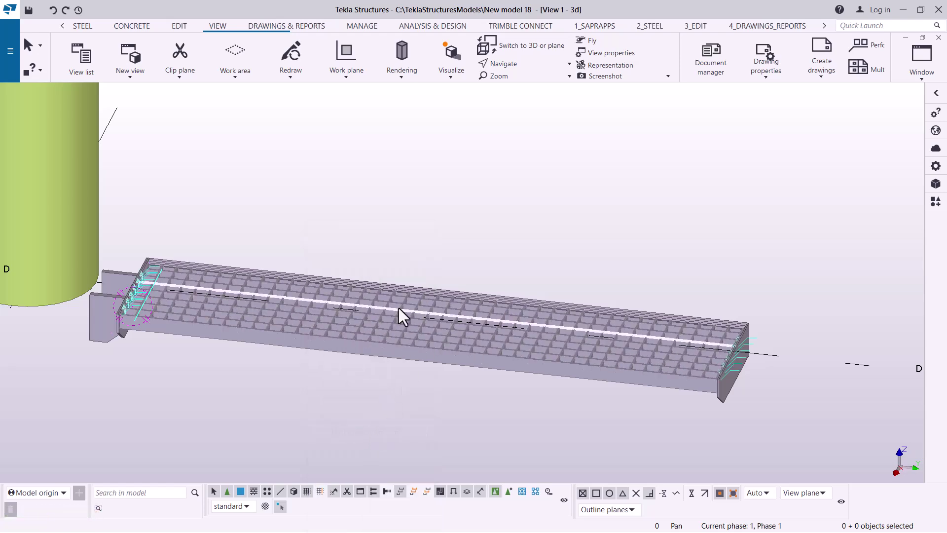
pyautogui.click(378, 319)
pyautogui.rightClick(378, 319)
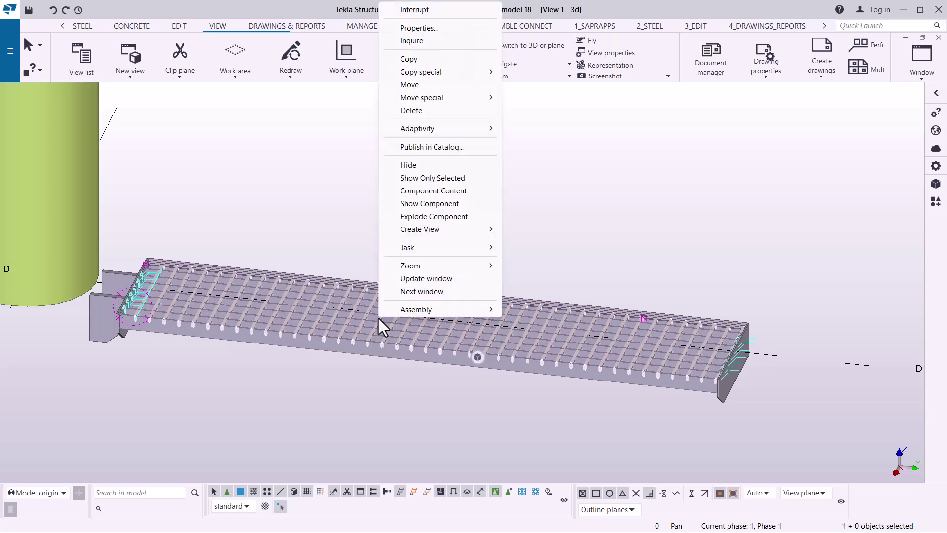
pyautogui.click(454, 217)
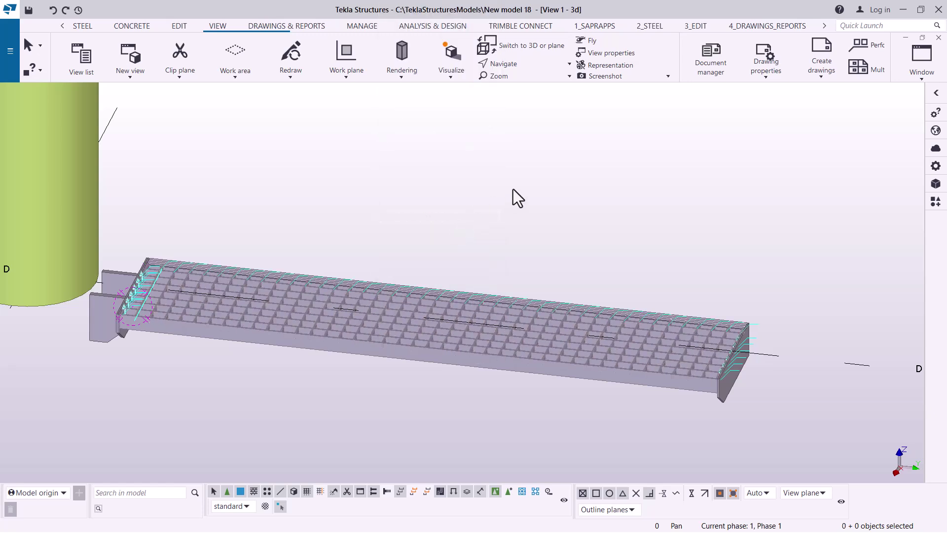
# Step: Select the tread, zoom to its column end, set the rotation point there and orbit
pyautogui.click(411, 309)
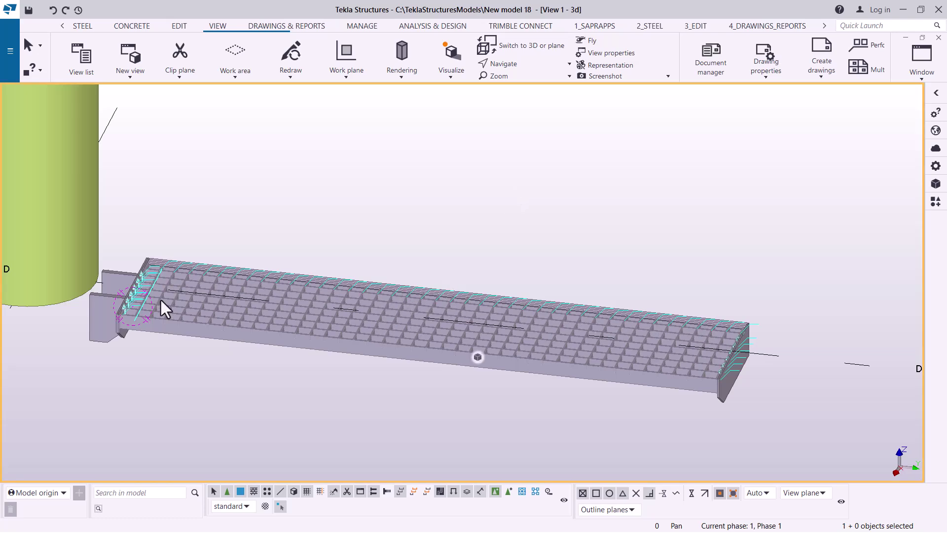
pyautogui.scroll(5, 128, 308)
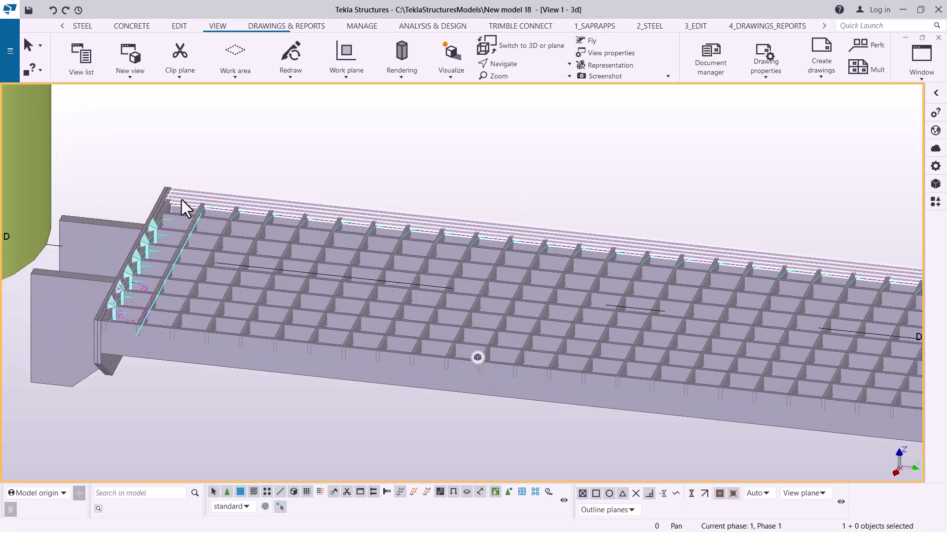
pyautogui.scroll(2, 165, 200)
pyautogui.scroll(1, 165, 200)
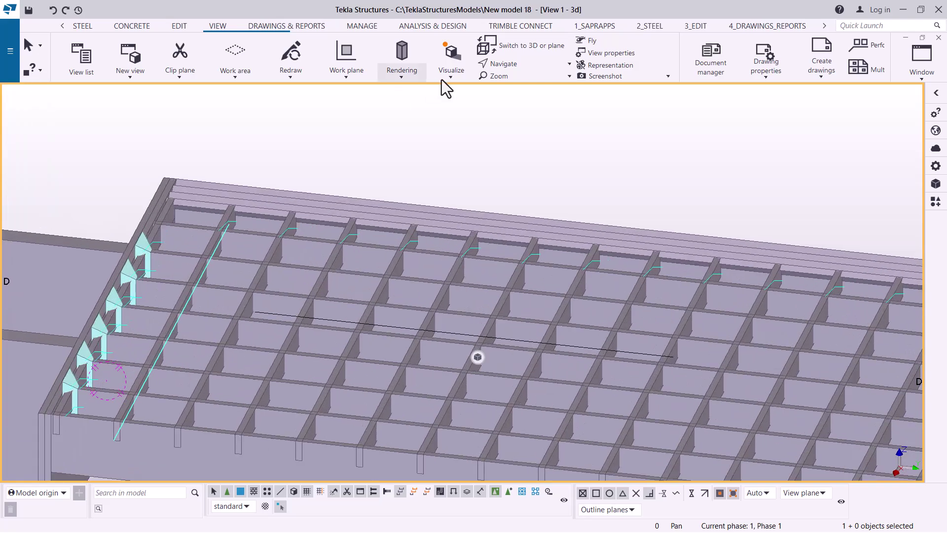
pyautogui.click(522, 67)
pyautogui.click(522, 90)
pyautogui.moveTo(401, 240); pyautogui.dragTo(463, 168)
# Step: Interrupt the view command, redraw to clear temporary marks, and zoom out to the full grid
pyautogui.rightClick(495, 169)
pyautogui.click(492, 168)
pyautogui.rightClick(448, 135)
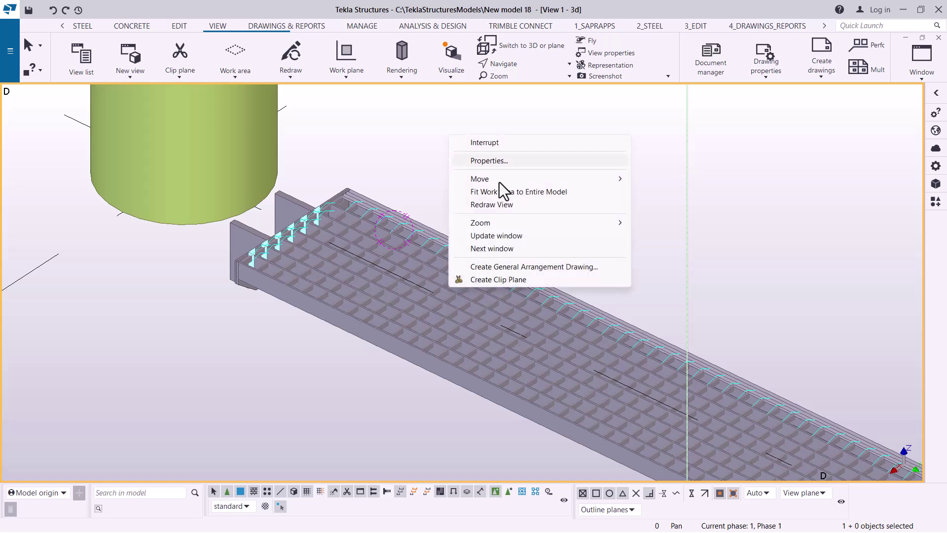
pyautogui.click(490, 208)
pyautogui.scroll(-5, 252, 212)
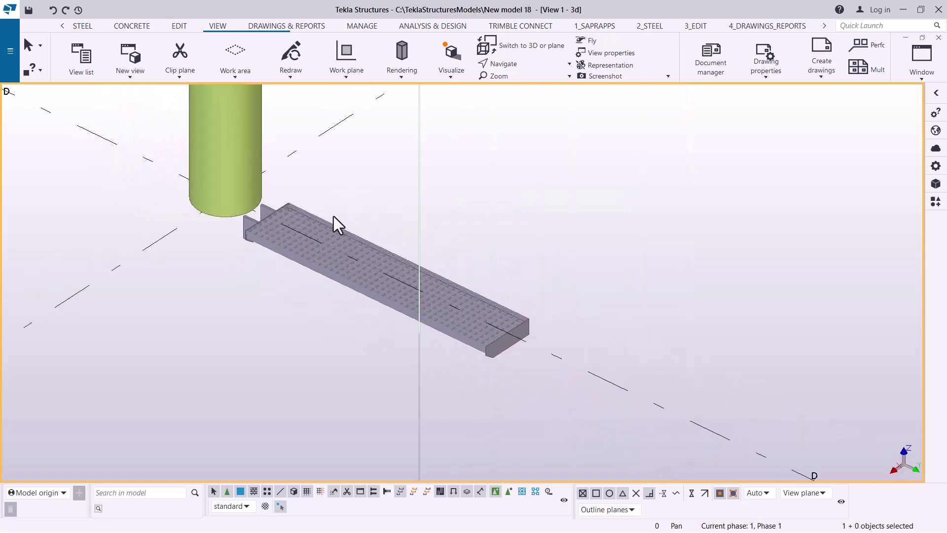
pyautogui.scroll(3, 268, 213)
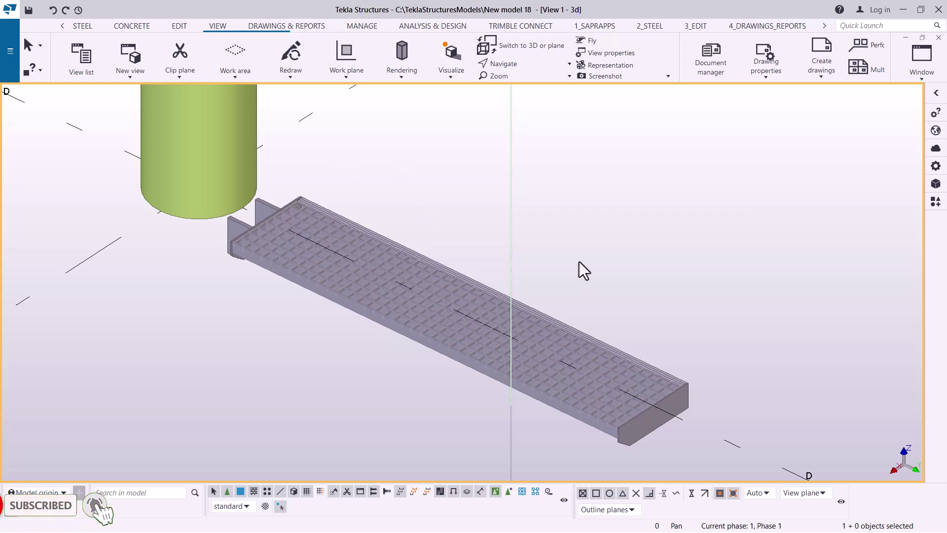
pyautogui.scroll(-10, 315, 322)
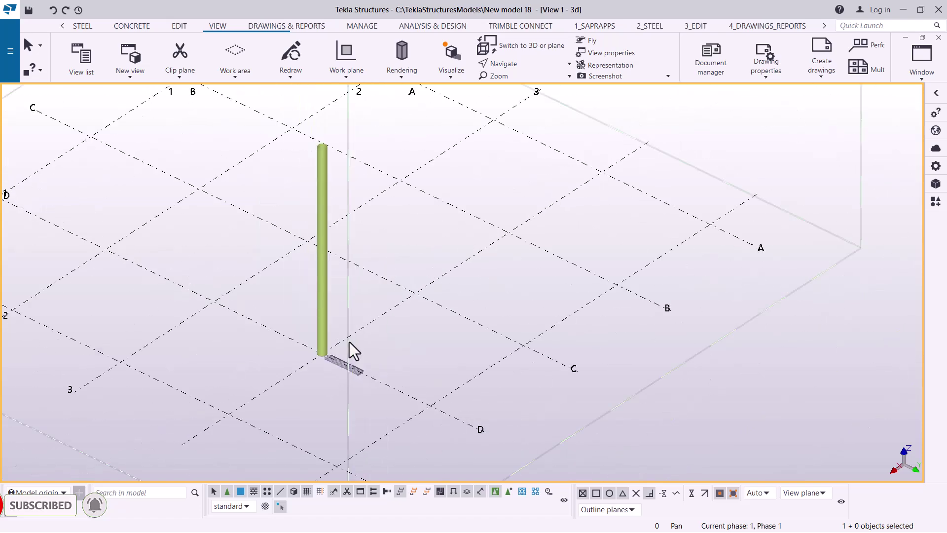
# Step: Raise the CHS column's top elevation from 7000 to 9000 mm
pyautogui.scroll(5, 340, 232)
pyautogui.click(352, 197)
pyautogui.keyDown('ctrl'); pyautogui.moveTo(351, 196); pyautogui.dragTo(404, 294, button='middle'); pyautogui.keyUp('ctrl')
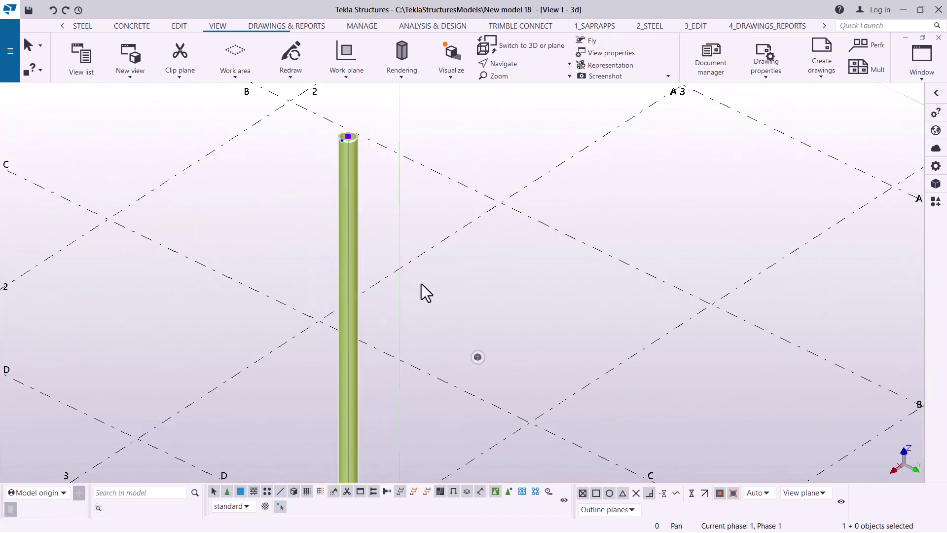
pyautogui.doubleClick(354, 182)
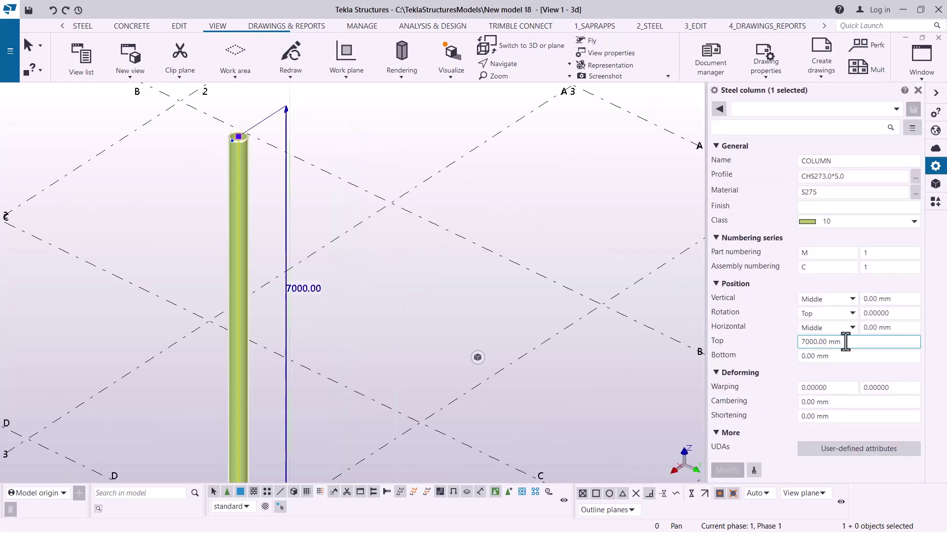
pyautogui.moveTo(847, 340); pyautogui.dragTo(773, 340)
pyautogui.write('9000')
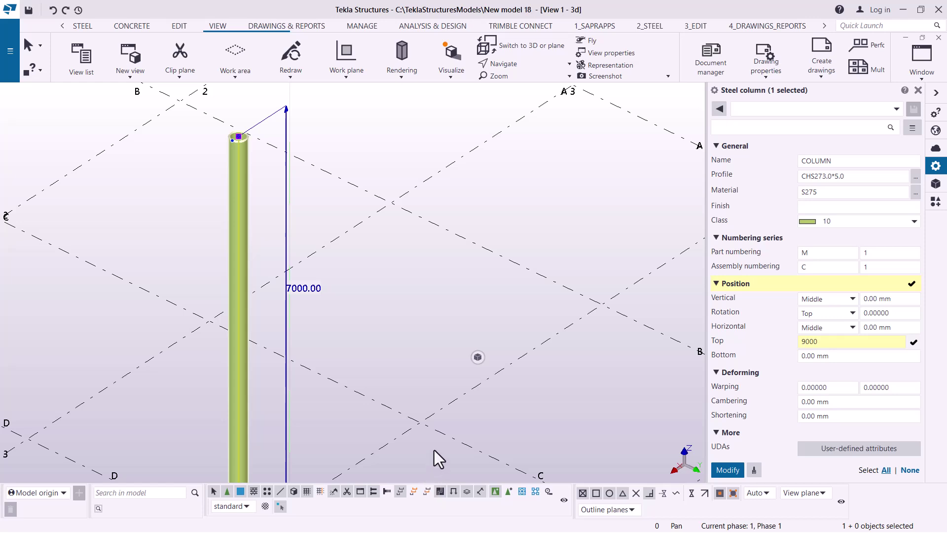
pyautogui.click(729, 471)
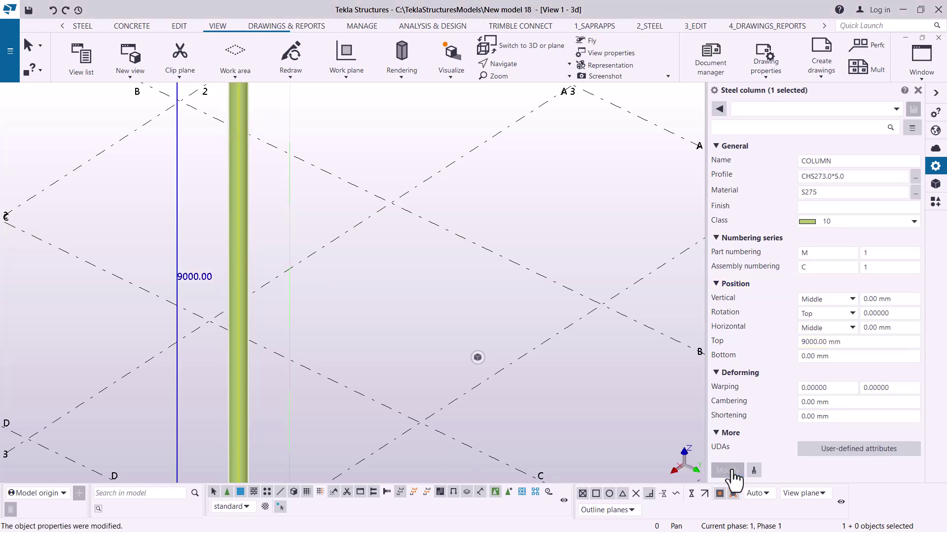
# Step: Deselect the column and collapse the Properties side panel to widen the view
pyautogui.keyDown('ctrl'); pyautogui.moveTo(304, 224); pyautogui.dragTo(330, 208, button='middle'); pyautogui.keyUp('ctrl')
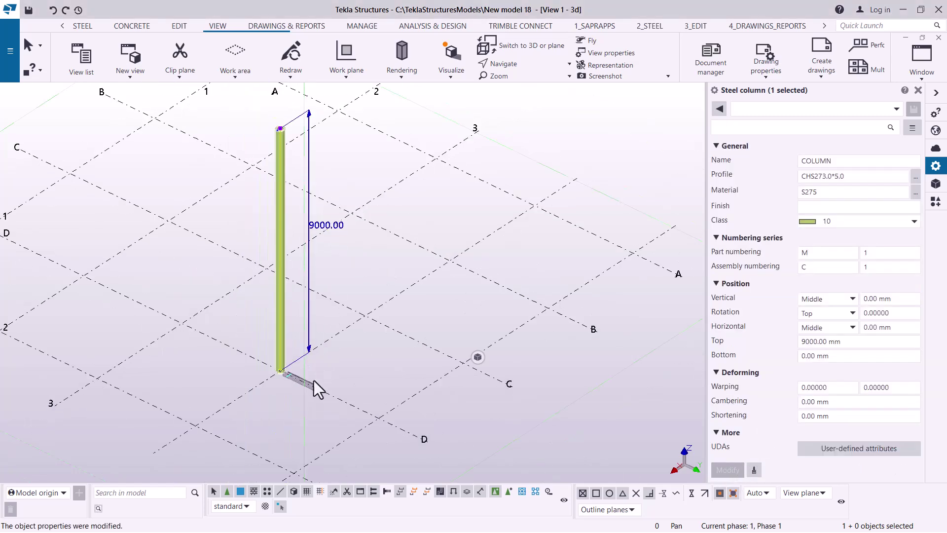
pyautogui.scroll(10, 296, 395)
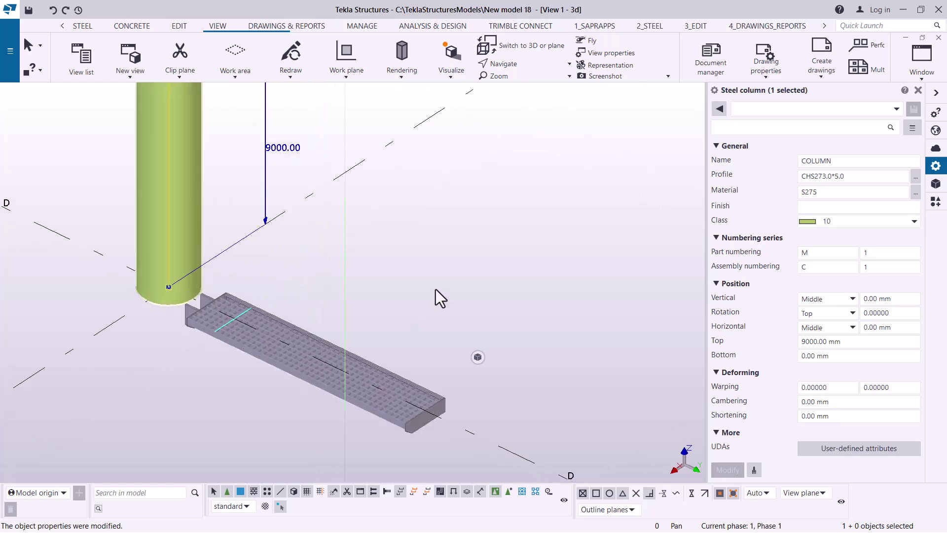
pyautogui.click(469, 265)
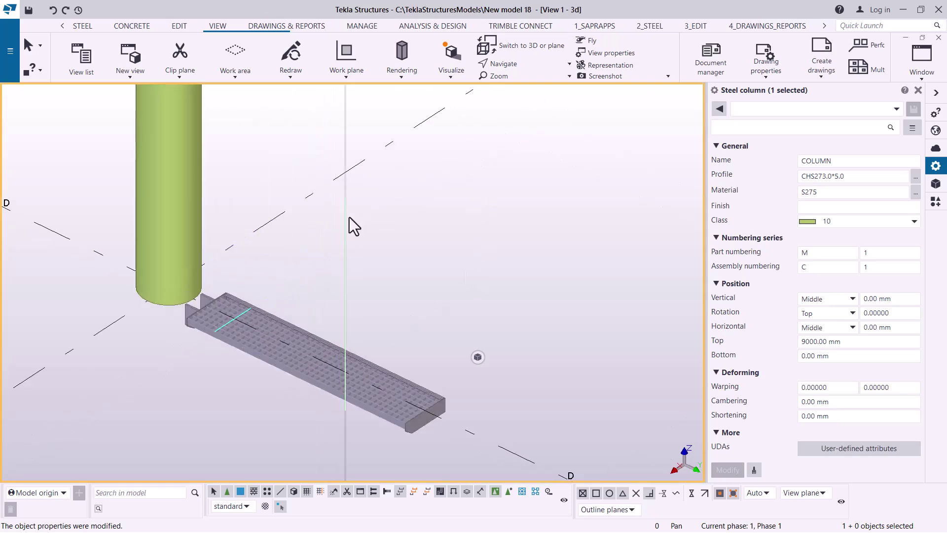
pyautogui.click(936, 114)
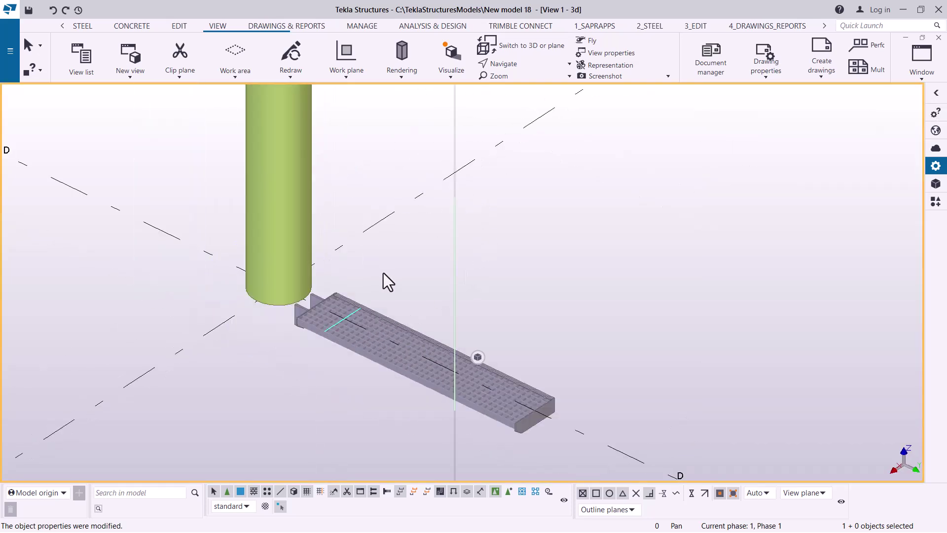
pyautogui.scroll(-3, 253, 296)
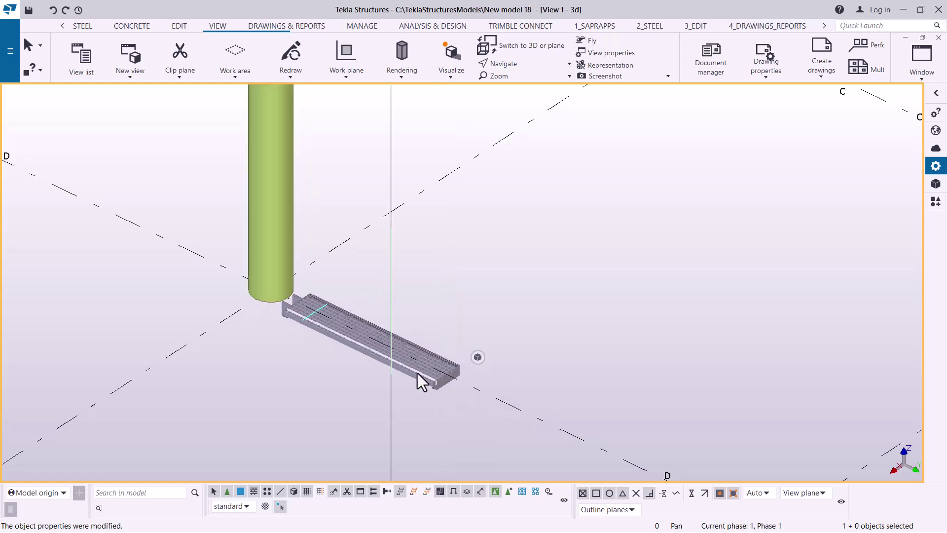
pyautogui.scroll(3, 418, 376)
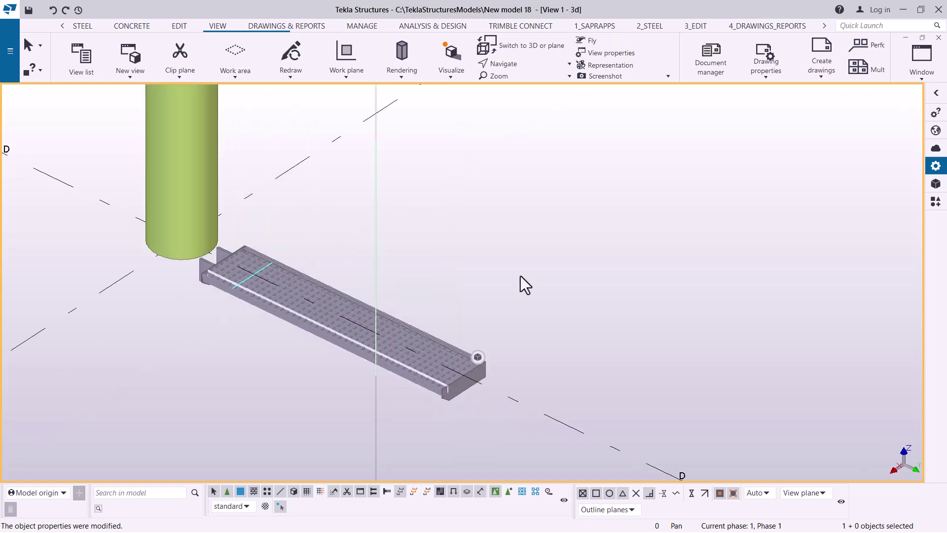
# Step: Turn on Points in the 3D view's display settings so reference points show
pyautogui.doubleClick(560, 159)
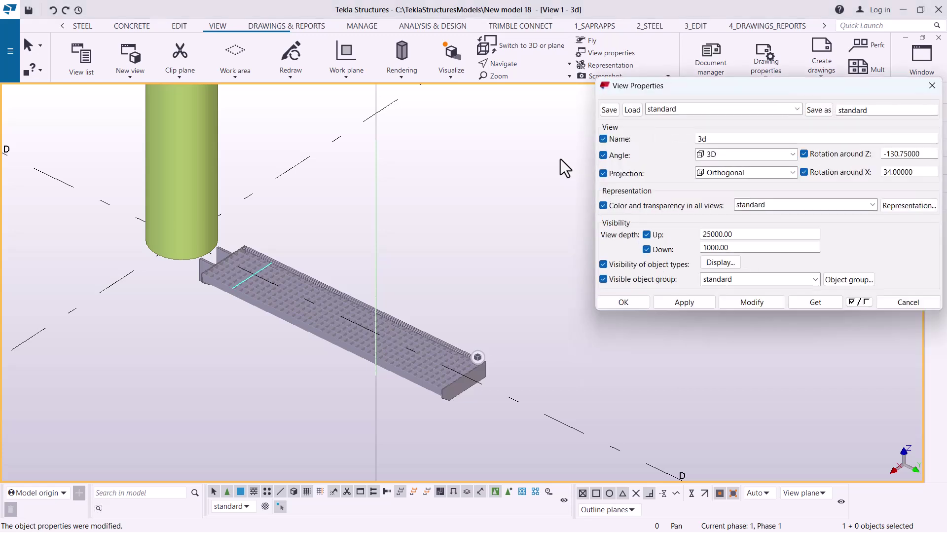
pyautogui.click(728, 264)
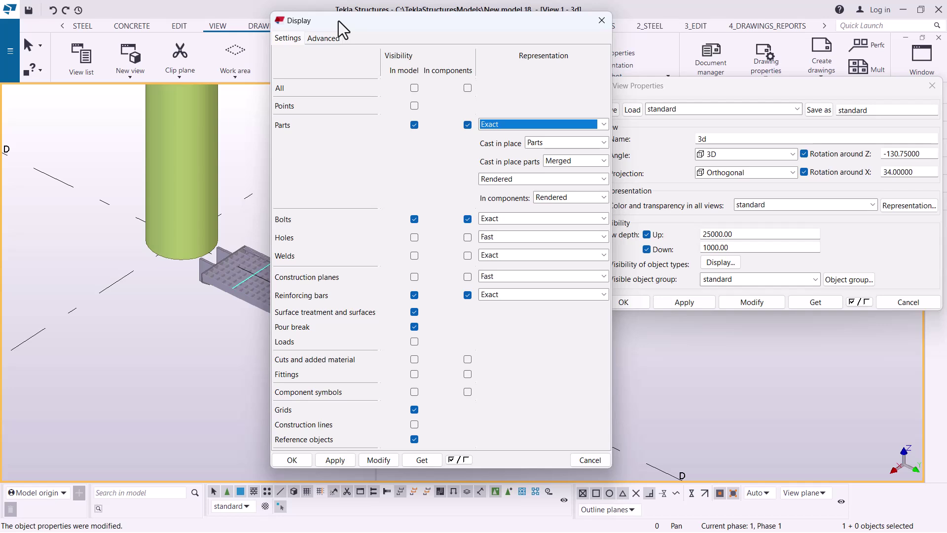
pyautogui.moveTo(338, 21); pyautogui.dragTo(461, 21)
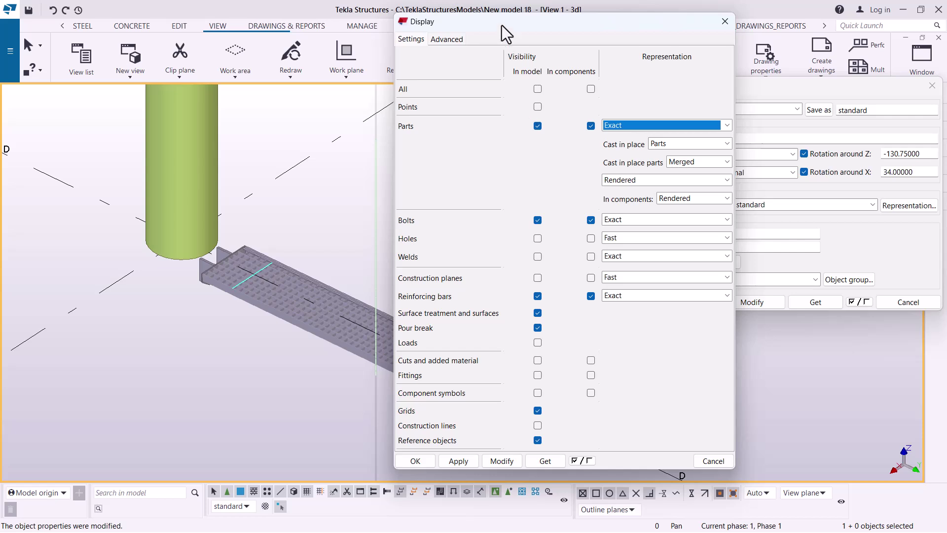
pyautogui.moveTo(501, 24); pyautogui.dragTo(505, 12)
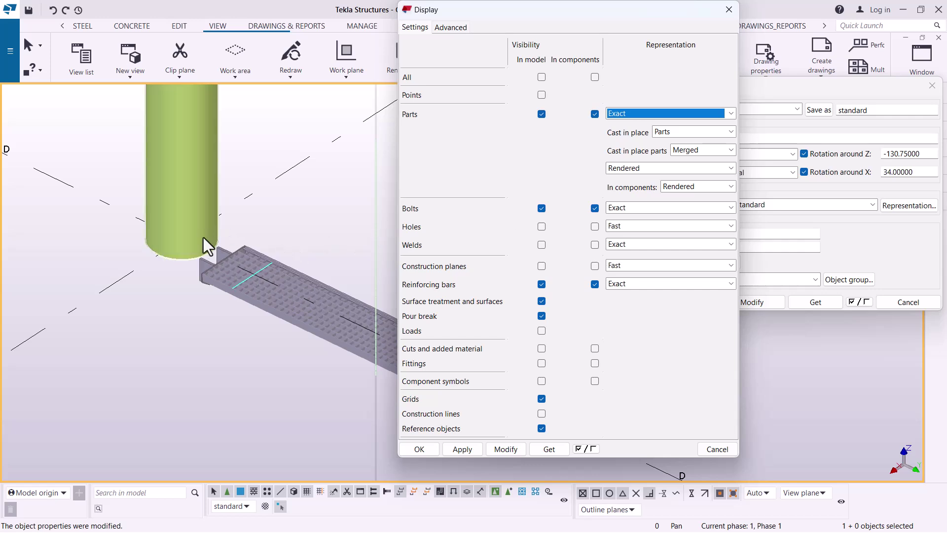
pyautogui.click(543, 96)
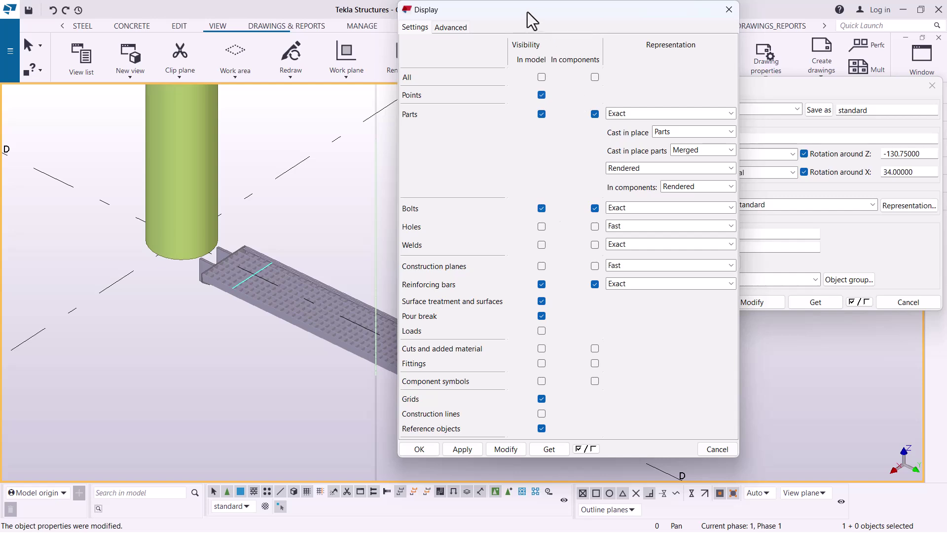
pyautogui.moveTo(527, 11); pyautogui.dragTo(191, 53)
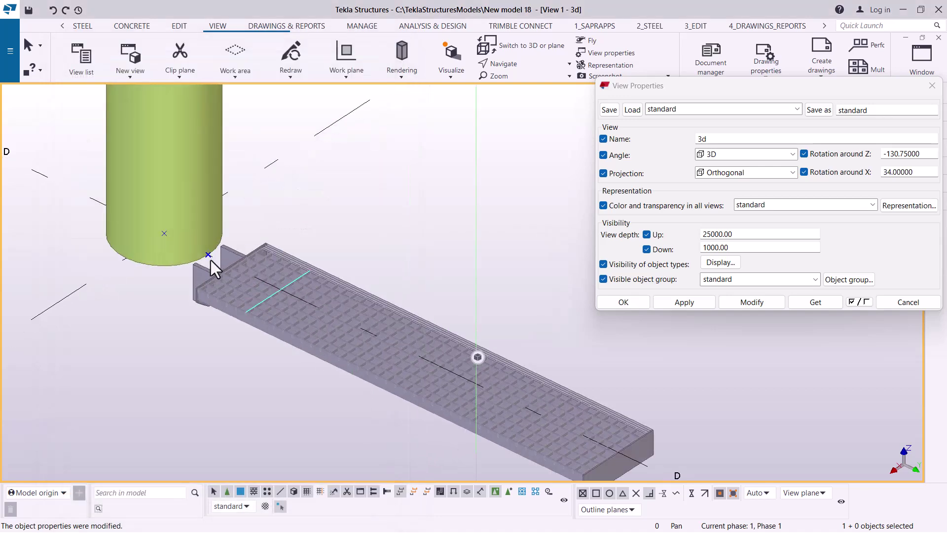
# Step: Close the View Properties dialog and zoom the 3D view on the column and tread
pyautogui.scroll(2, 211, 259)
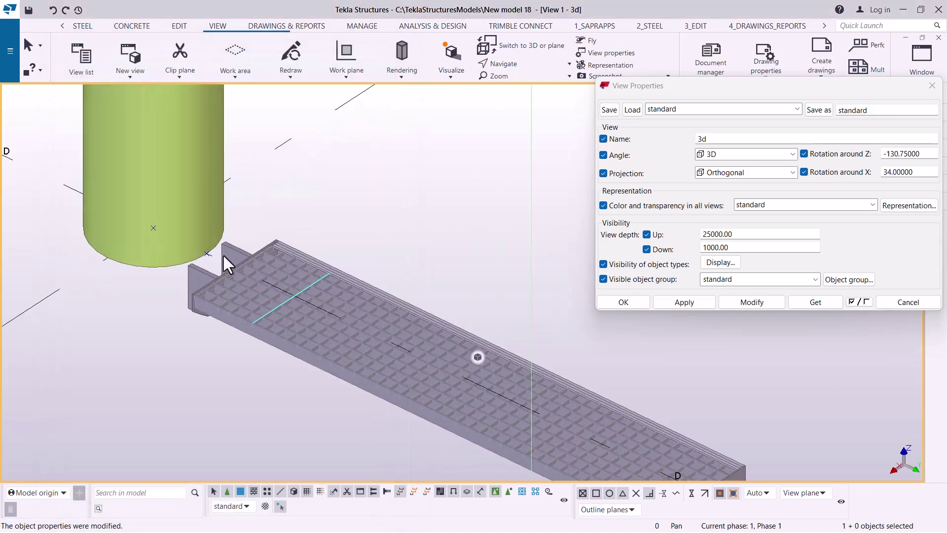
pyautogui.click(932, 86)
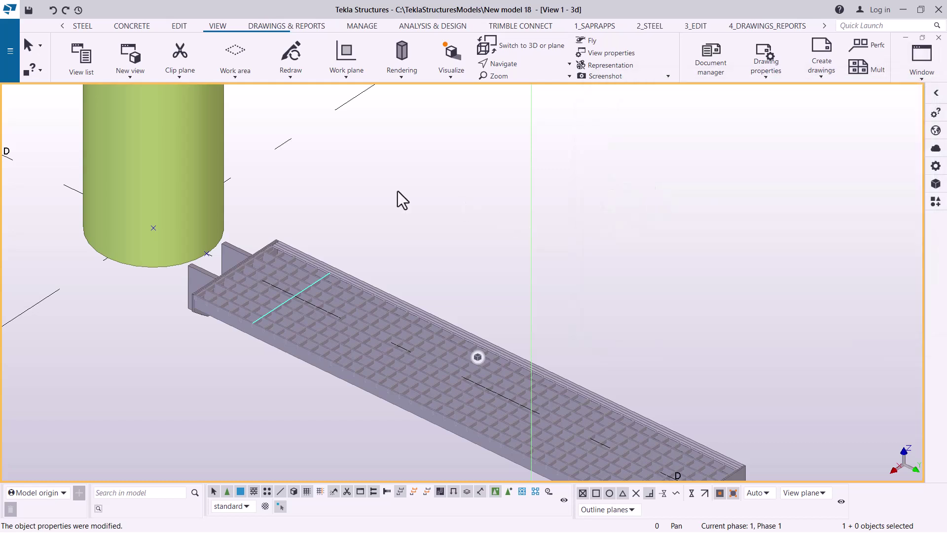
pyautogui.scroll(-1, 395, 188)
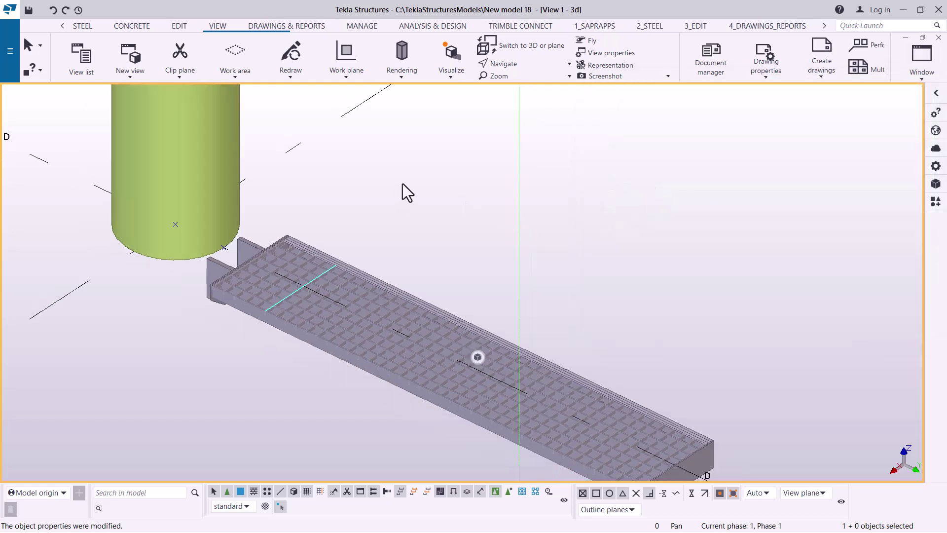
pyautogui.scroll(-2, 415, 183)
pyautogui.scroll(1, 404, 206)
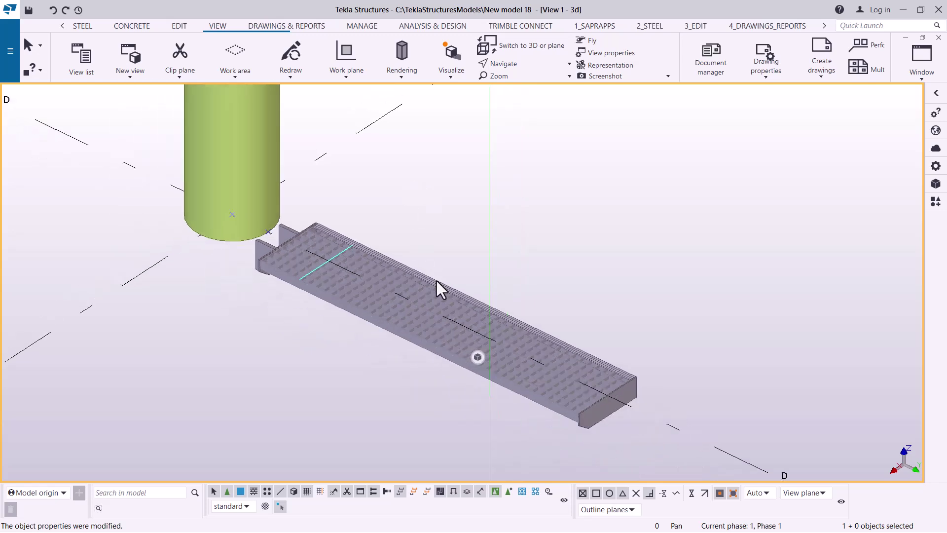